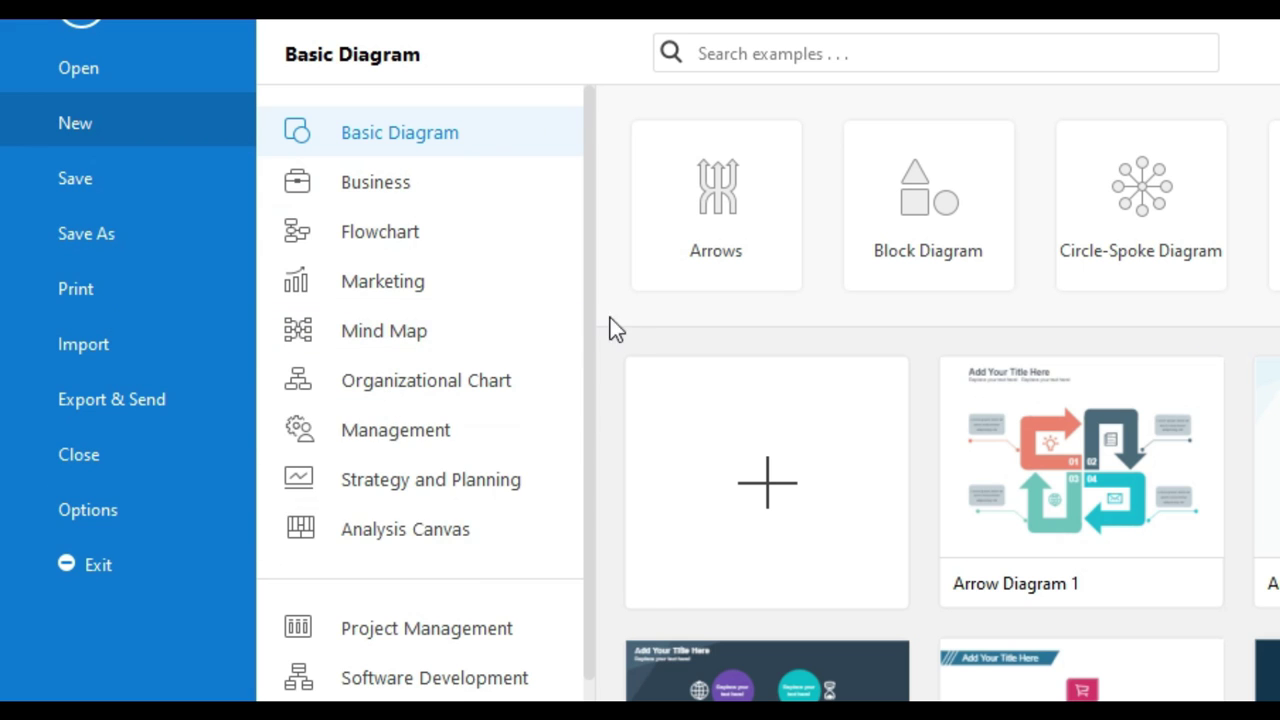
Step: Create a new Electrical and Telecom Plan drawing from the Building Plan category
left_click_drag(589, 329, 590, 575)
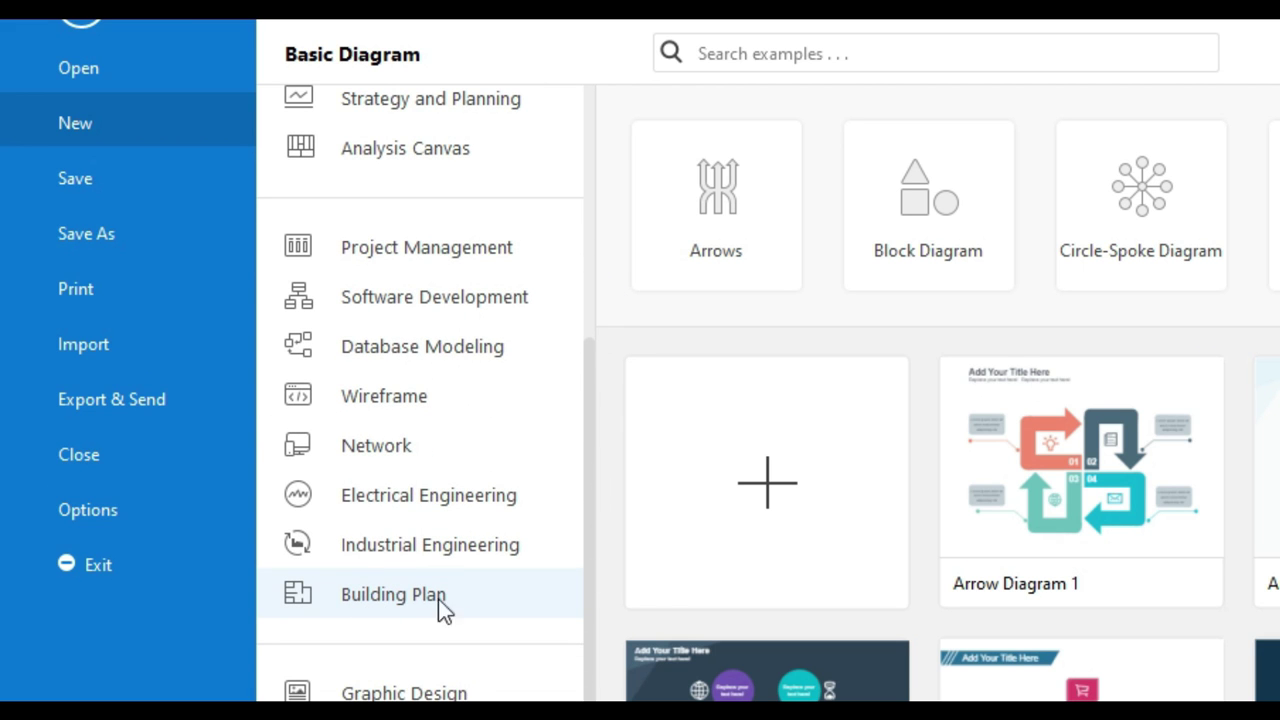
left_click(380, 595)
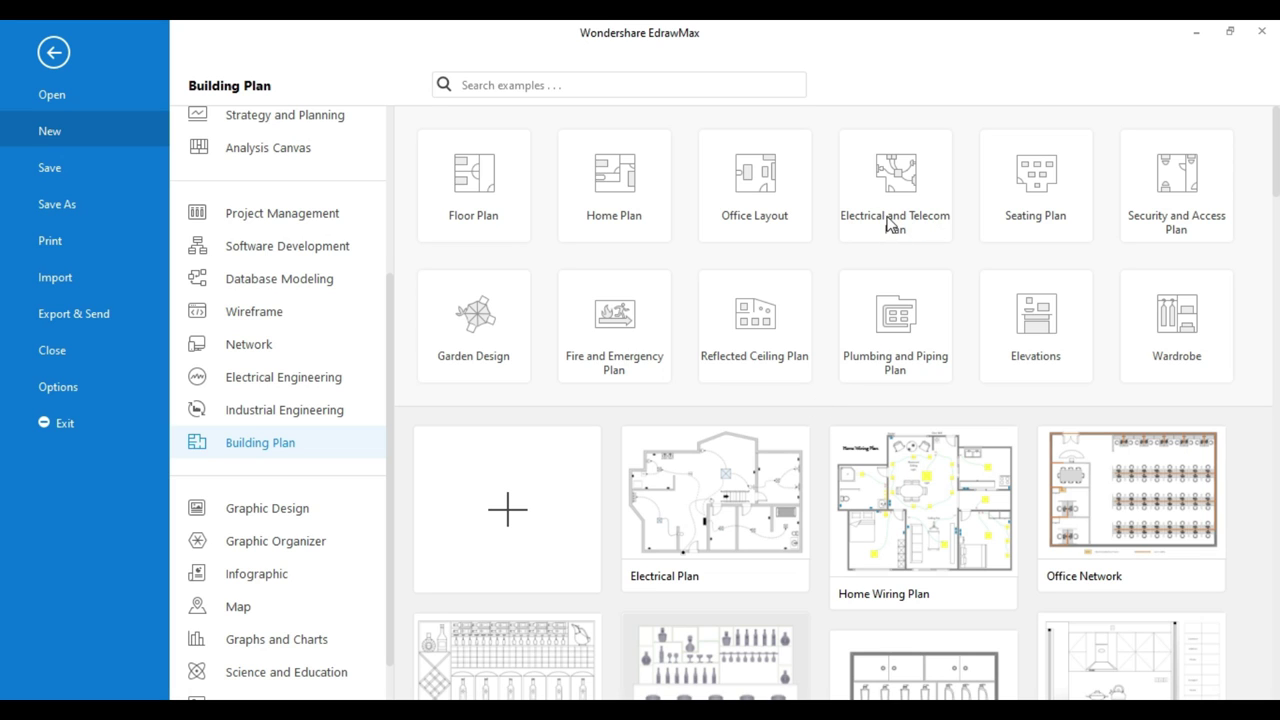
left_click(893, 222)
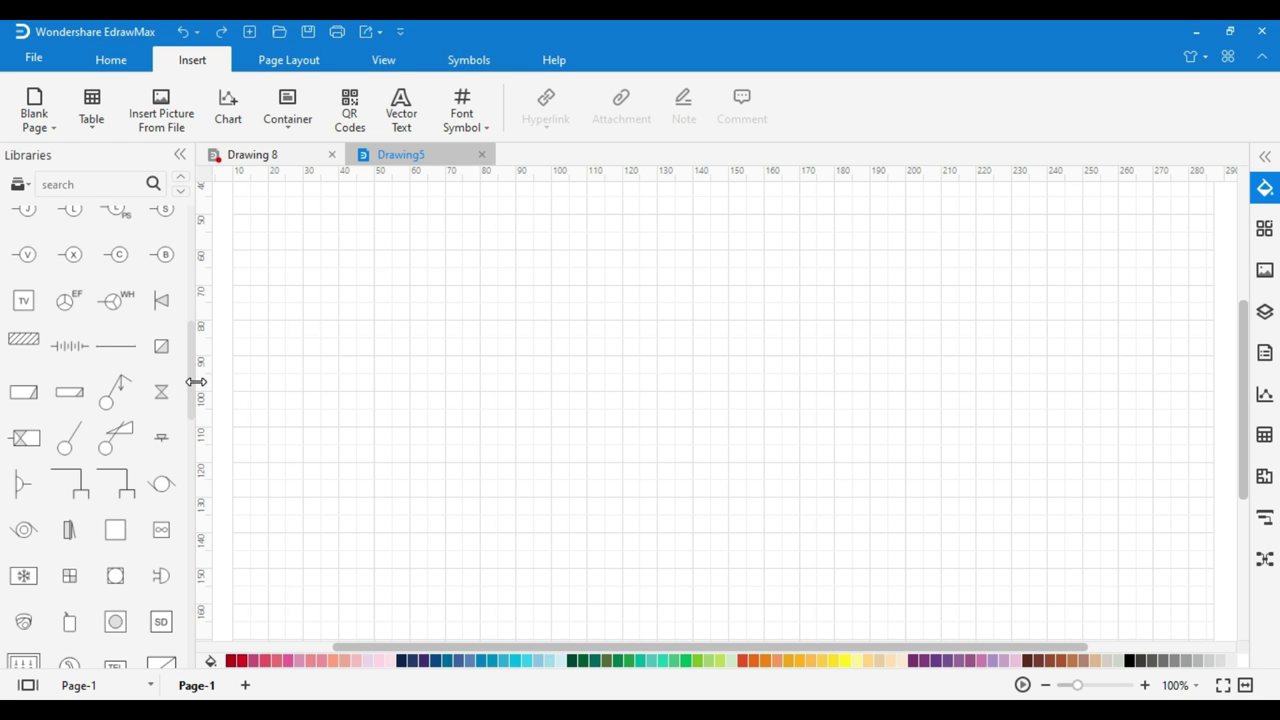
Step: Place the grey panel, crossed-square light and bulb-shaped lamp symbols from the Electrical and Telecom library on the blank page
left_click_drag(196, 391, 191, 295)
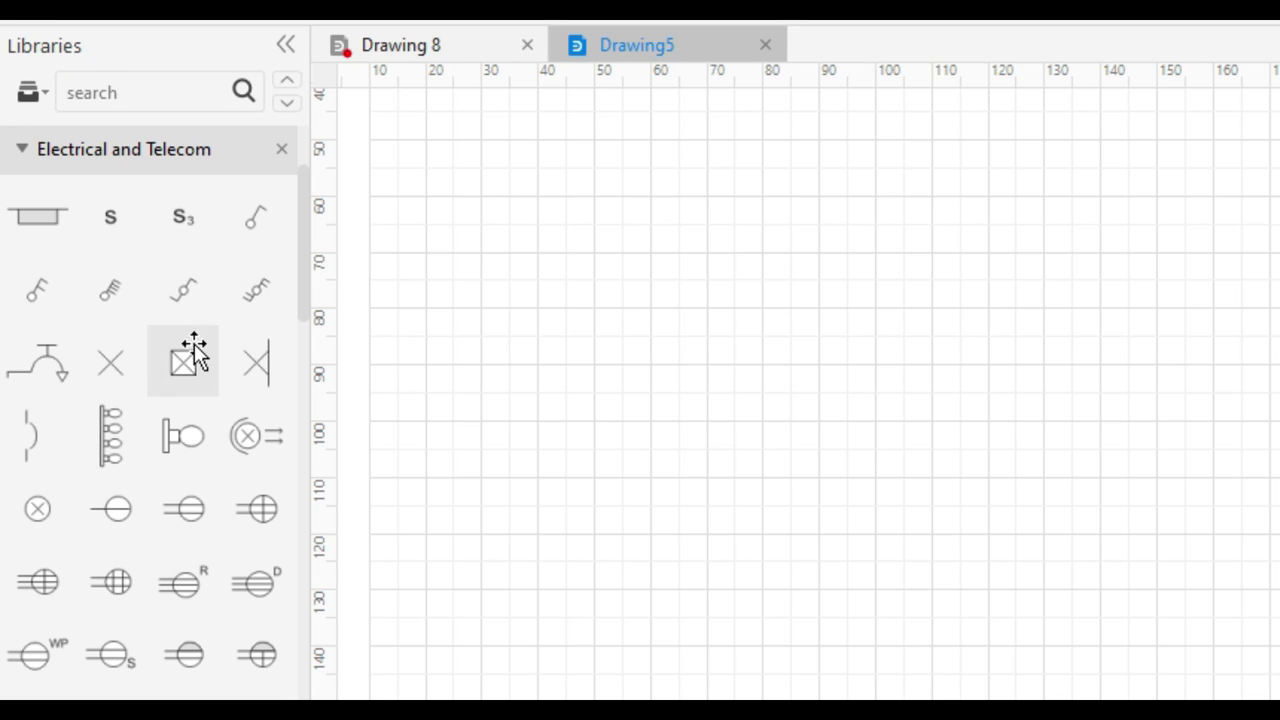
left_click_drag(301, 270, 301, 290)
scroll(195, 275, "up", 2)
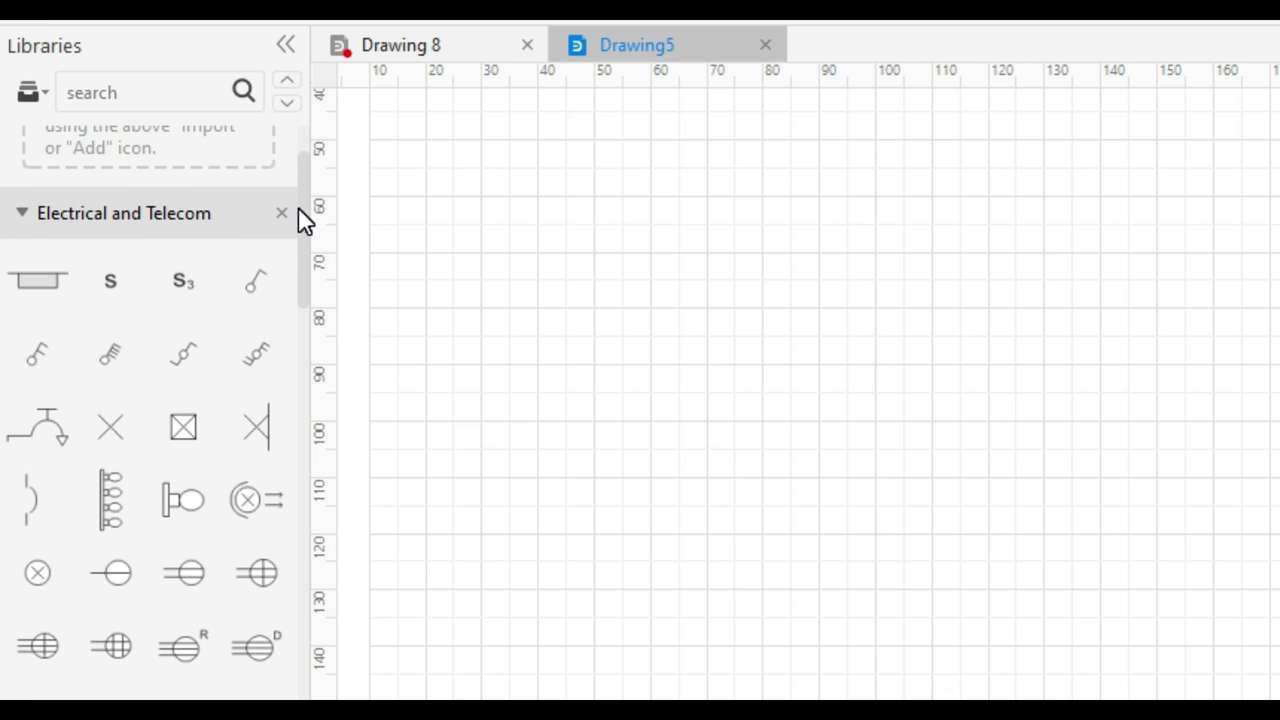
left_click_drag(300, 210, 186, 171)
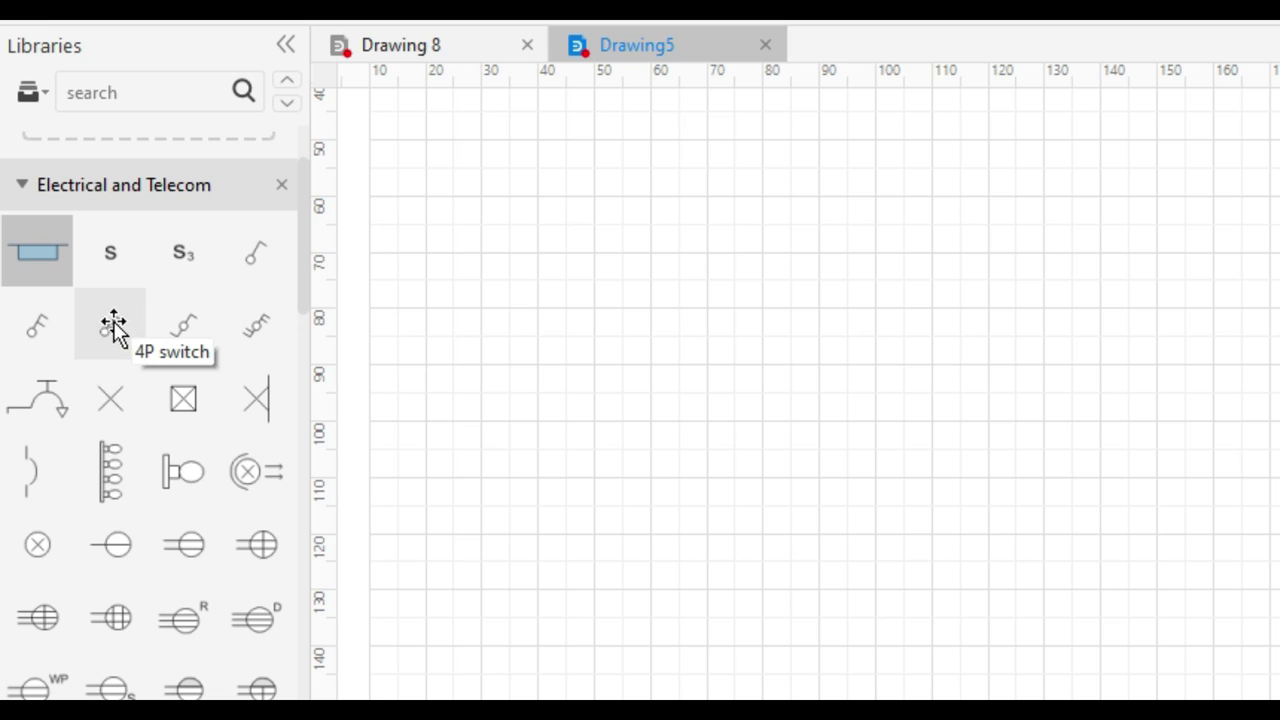
left_click_drag(34, 262, 975, 392)
left_click_drag(190, 403, 1128, 386)
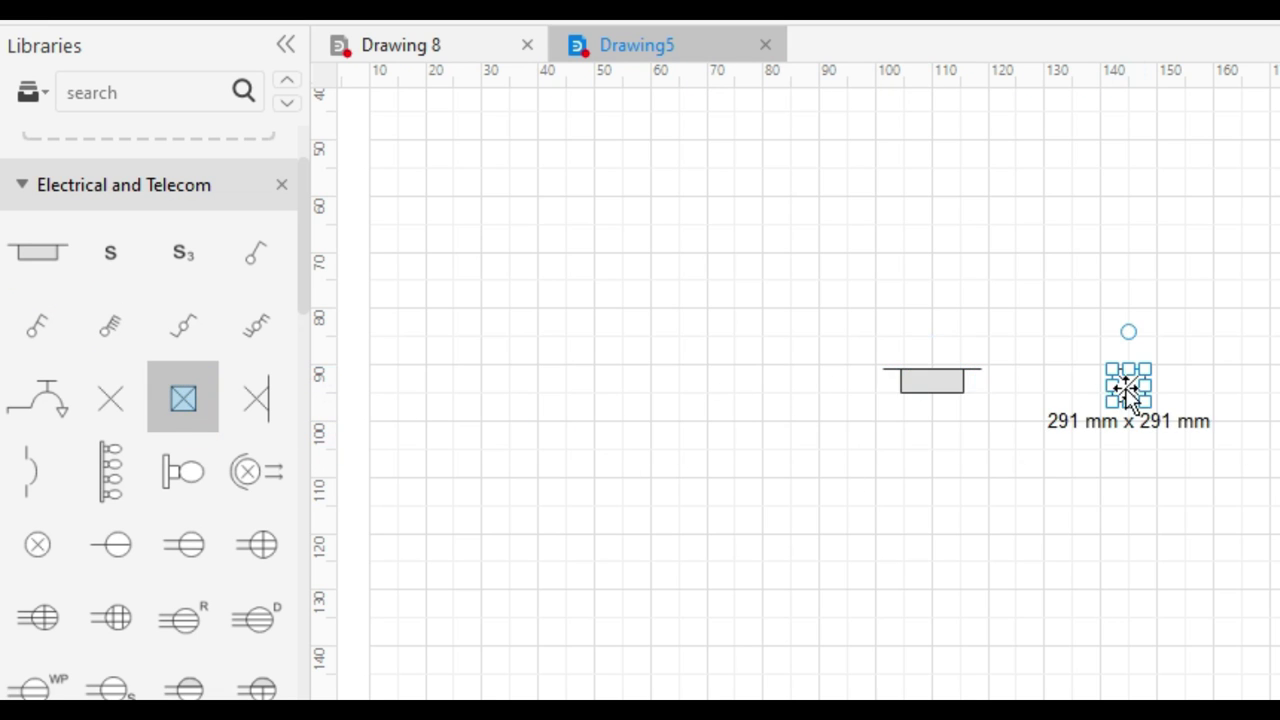
left_click_drag(183, 475, 934, 509)
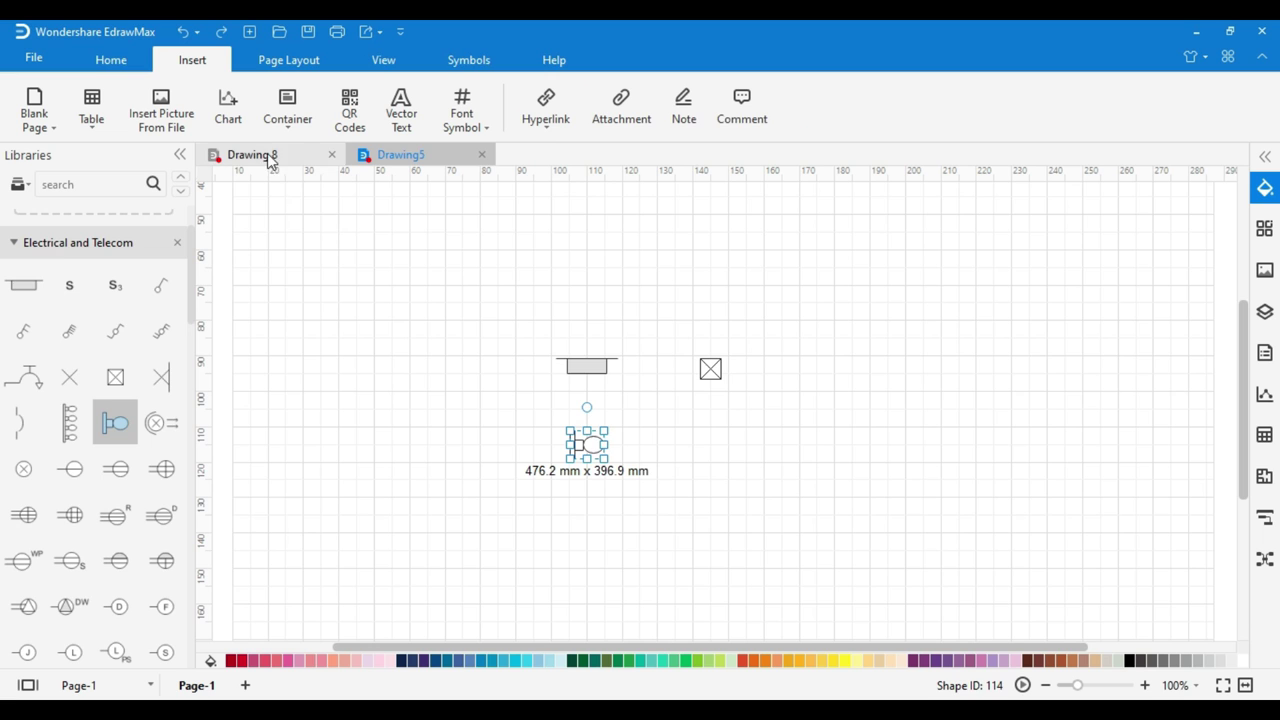
Step: Switch to Drawing 8 and place ceiling fan symbols from the Lighting library in the five larger rooms and the small lower room
left_click(423, 45)
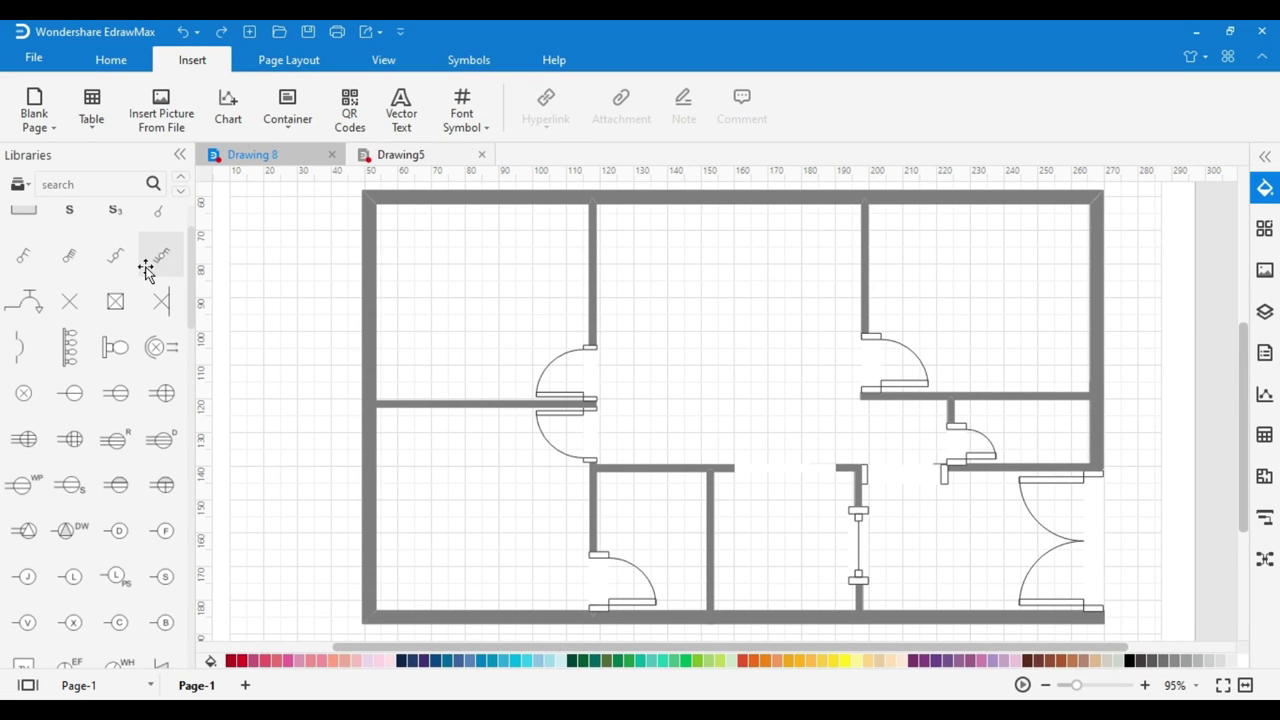
left_click_drag(196, 270, 205, 614)
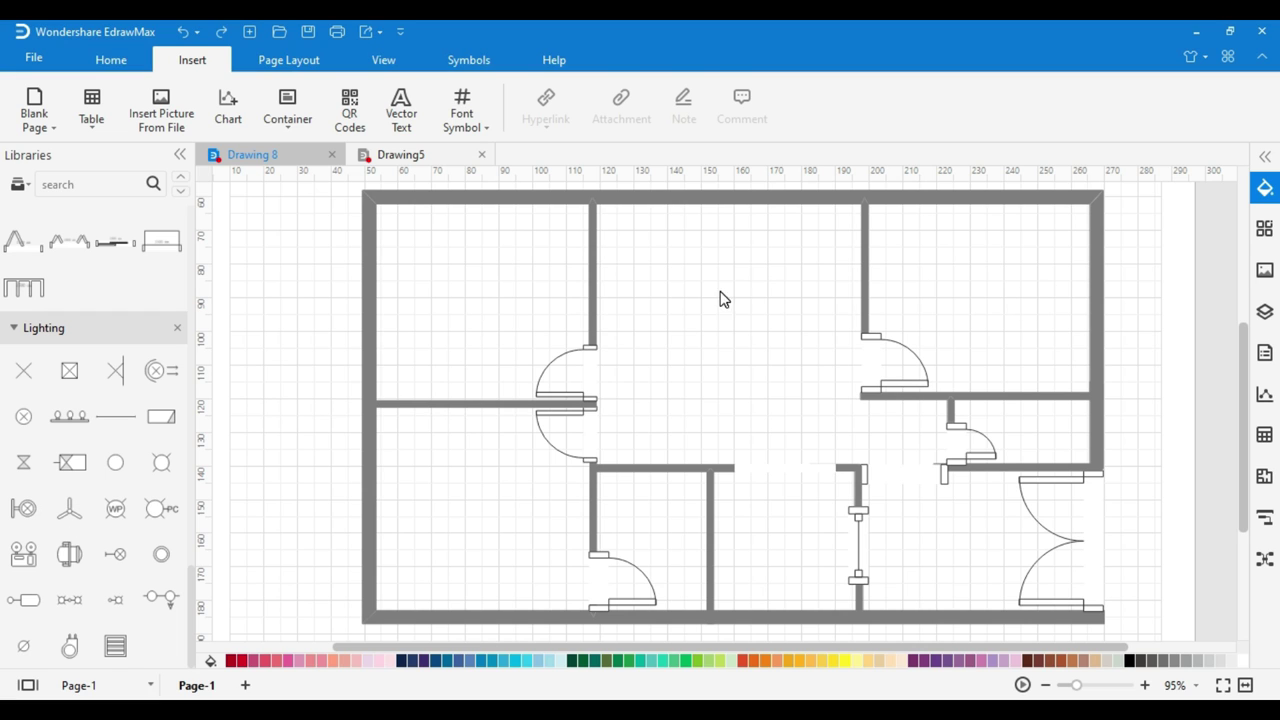
left_click_drag(69, 508, 513, 325)
left_click_drag(513, 325, 733, 300)
left_click_drag(513, 325, 979, 300)
left_click_drag(513, 325, 785, 523)
left_click_drag(532, 350, 651, 524)
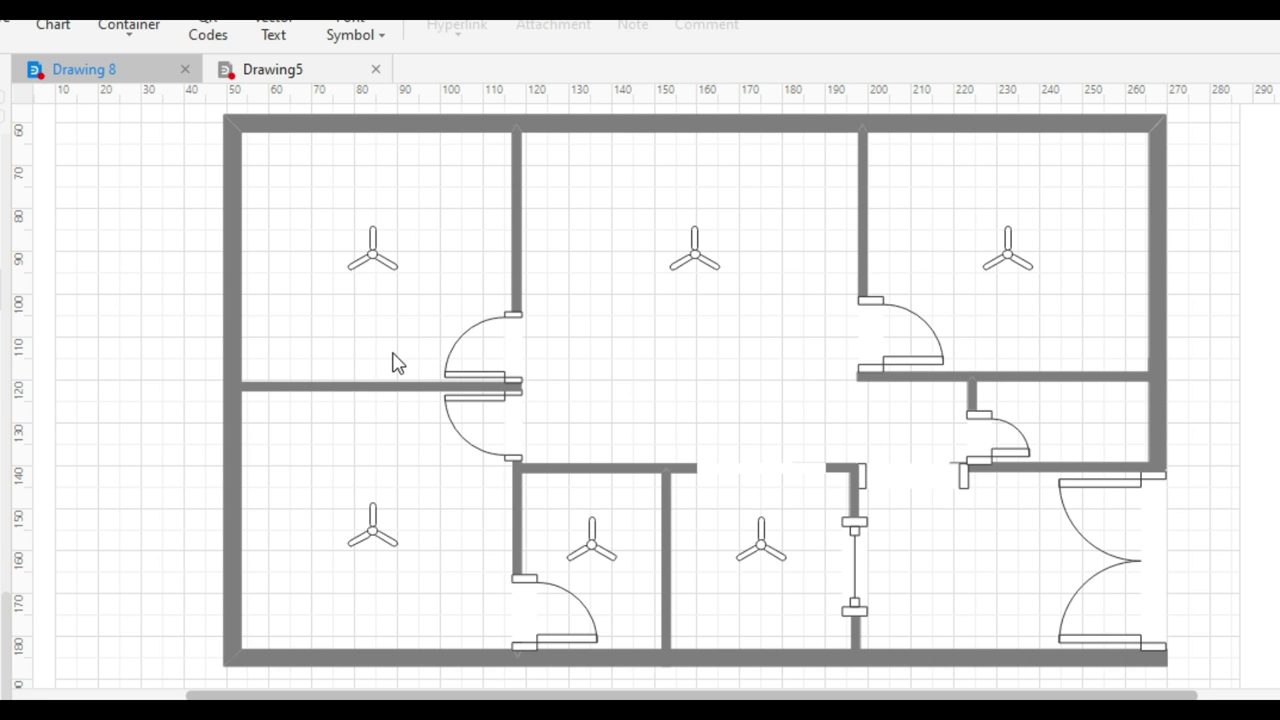
Step: Place copies of the crossed-square light symbol around the ceiling fans and in the small room without a fan
key("ctrl+v")
left_click_drag(300, 194, 300, 300)
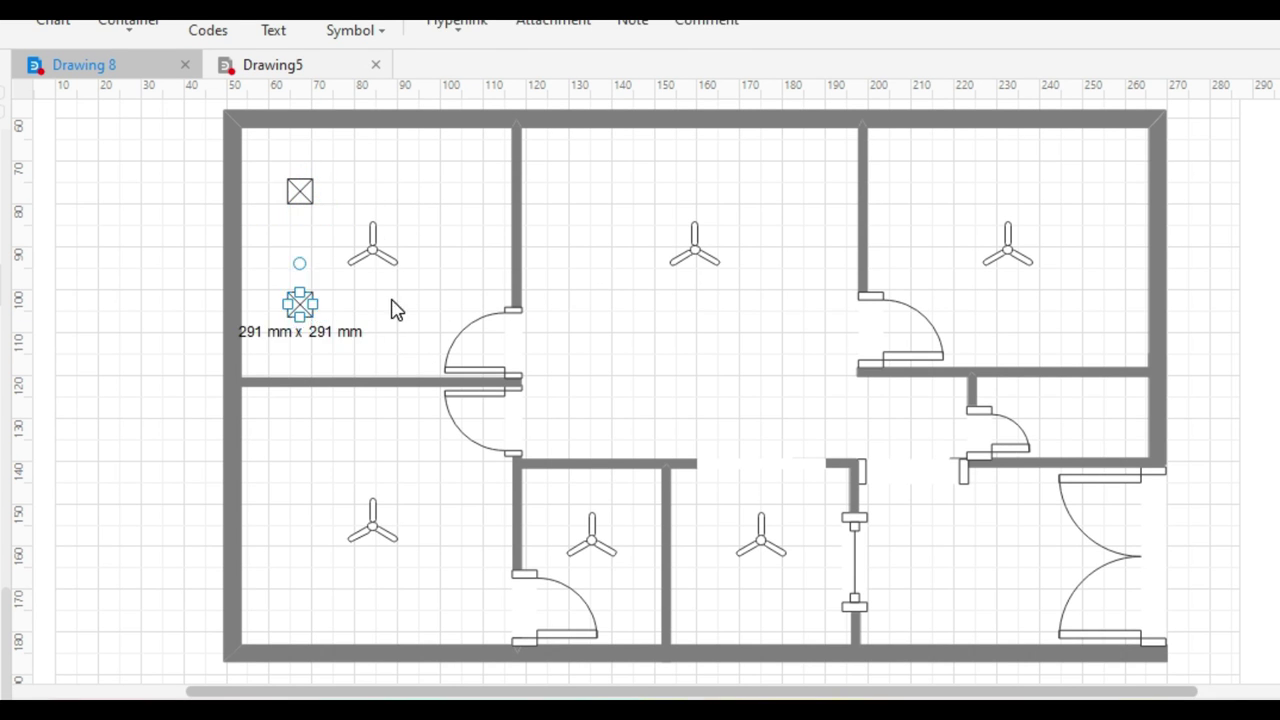
left_click_drag(300, 250, 440, 250)
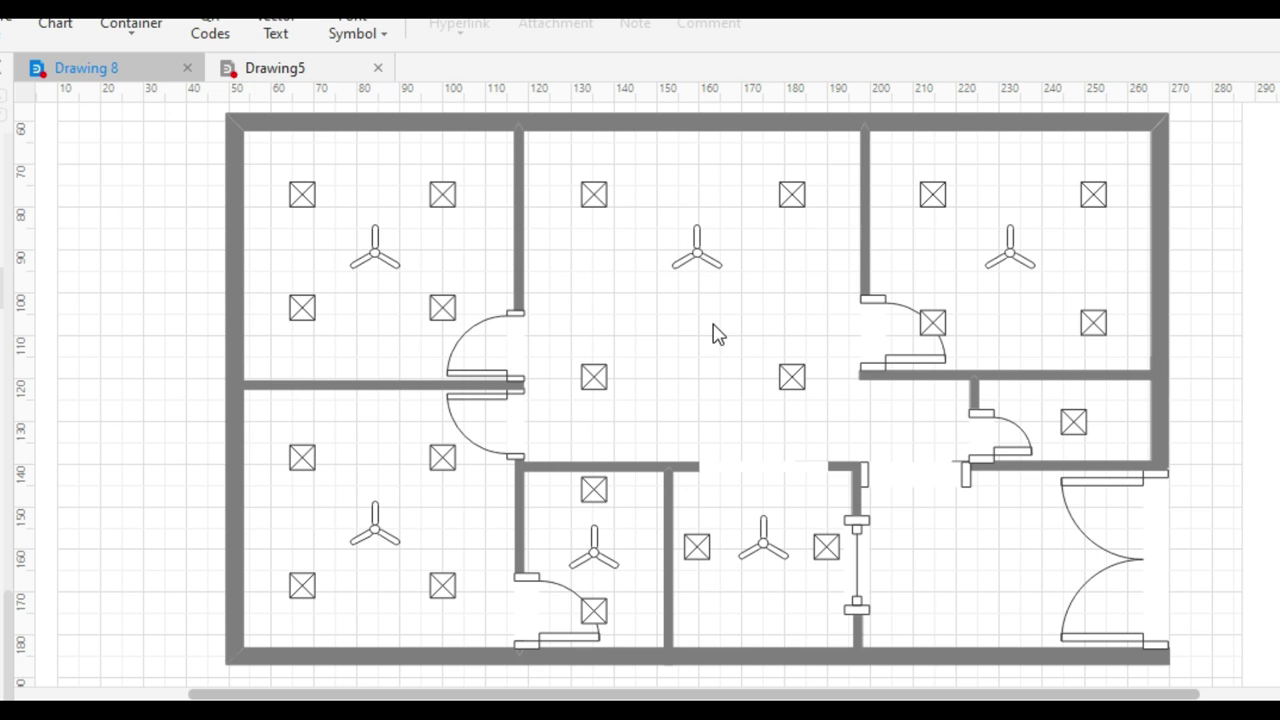
Step: Enlarge the central room's ceiling fan to 999.8 mm x 882.2 mm and centre it among its four lights
left_click_drag(694, 250, 697, 295)
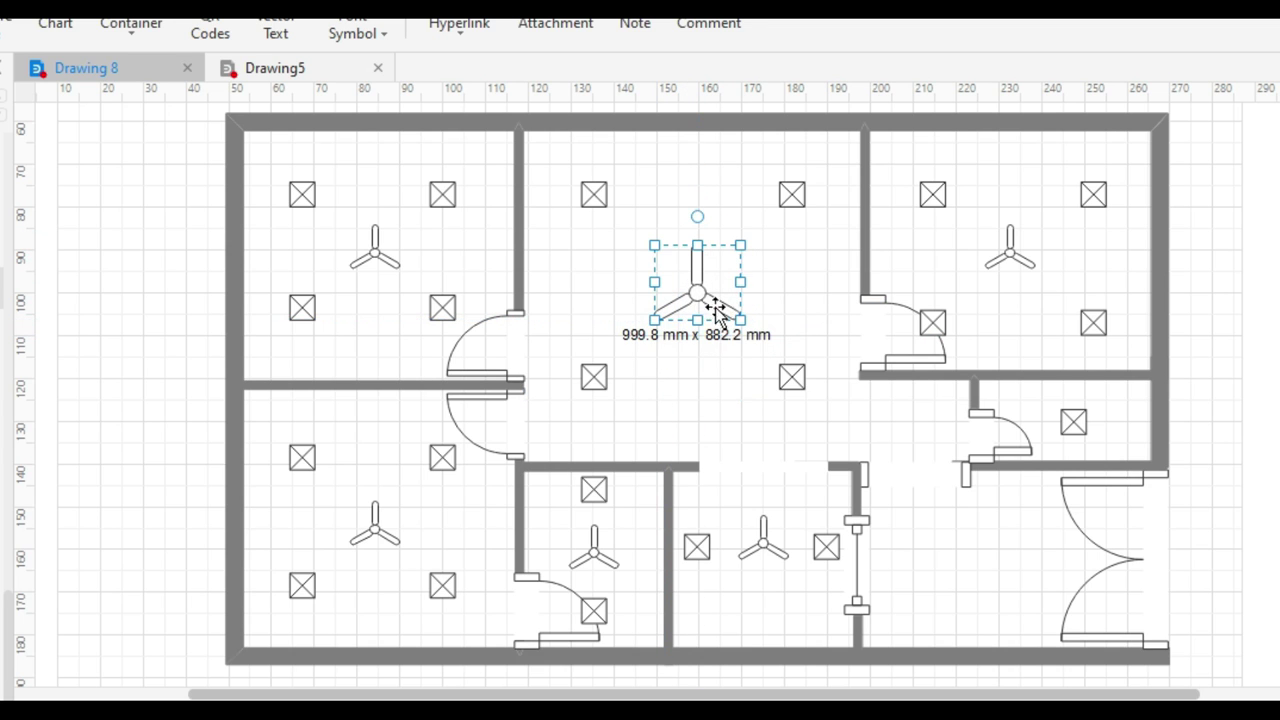
left_click(723, 409)
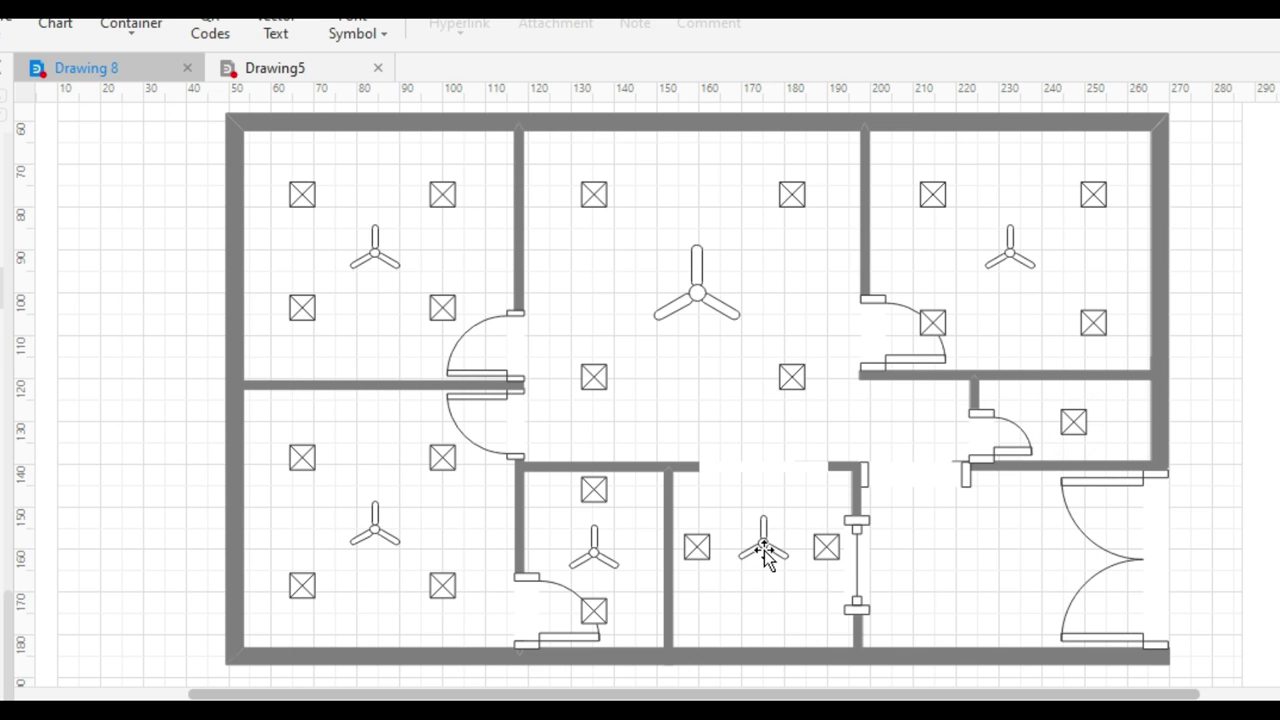
left_click_drag(694, 545, 826, 547)
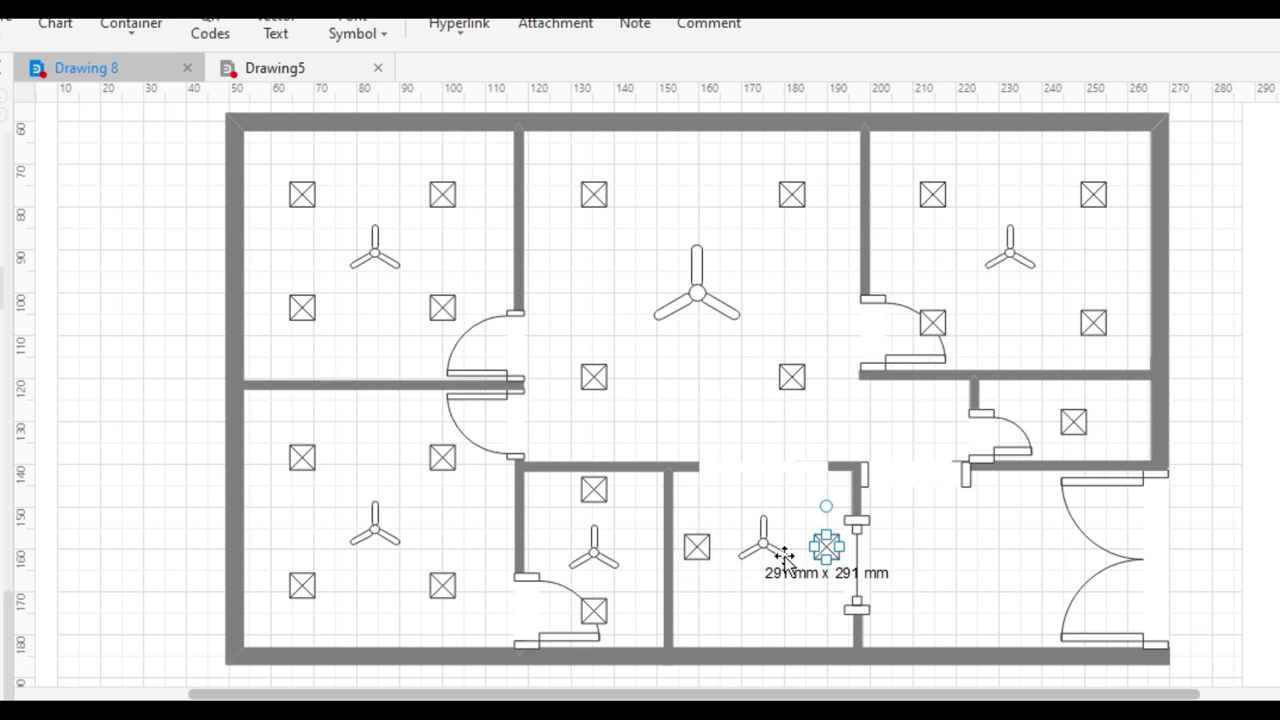
left_click(593, 493)
left_click(594, 610)
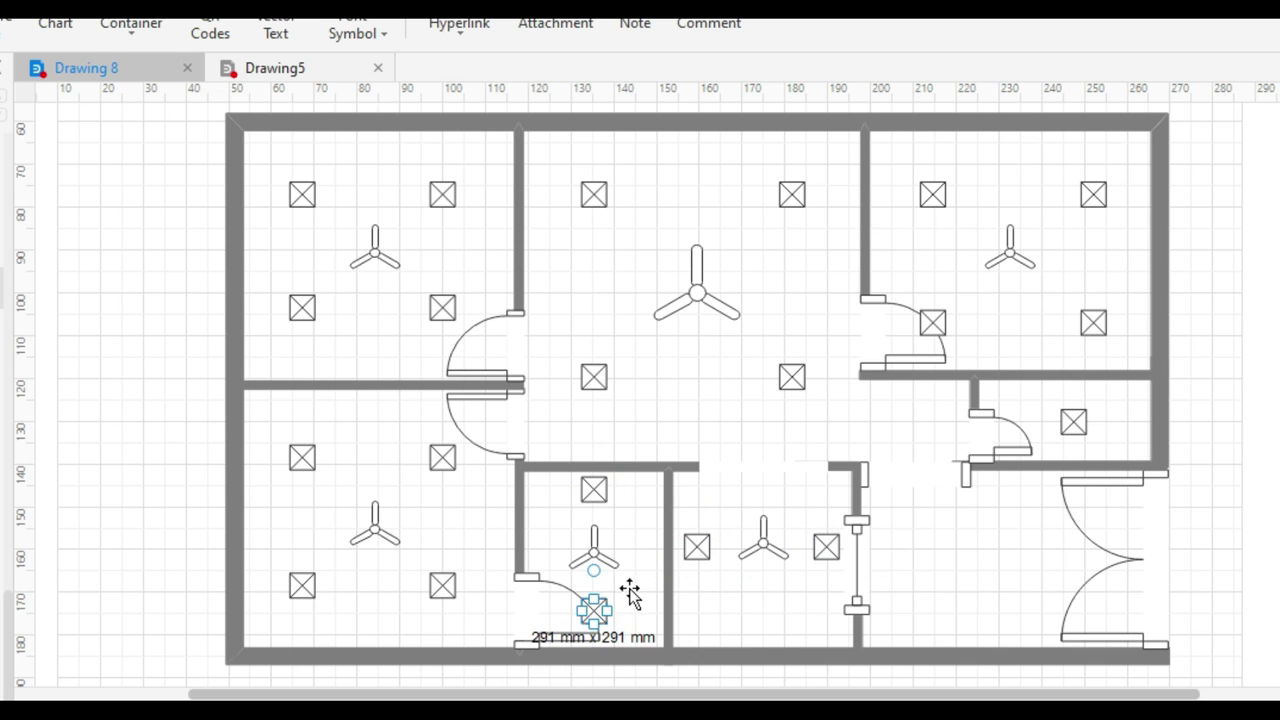
left_click(596, 550)
key("Escape")
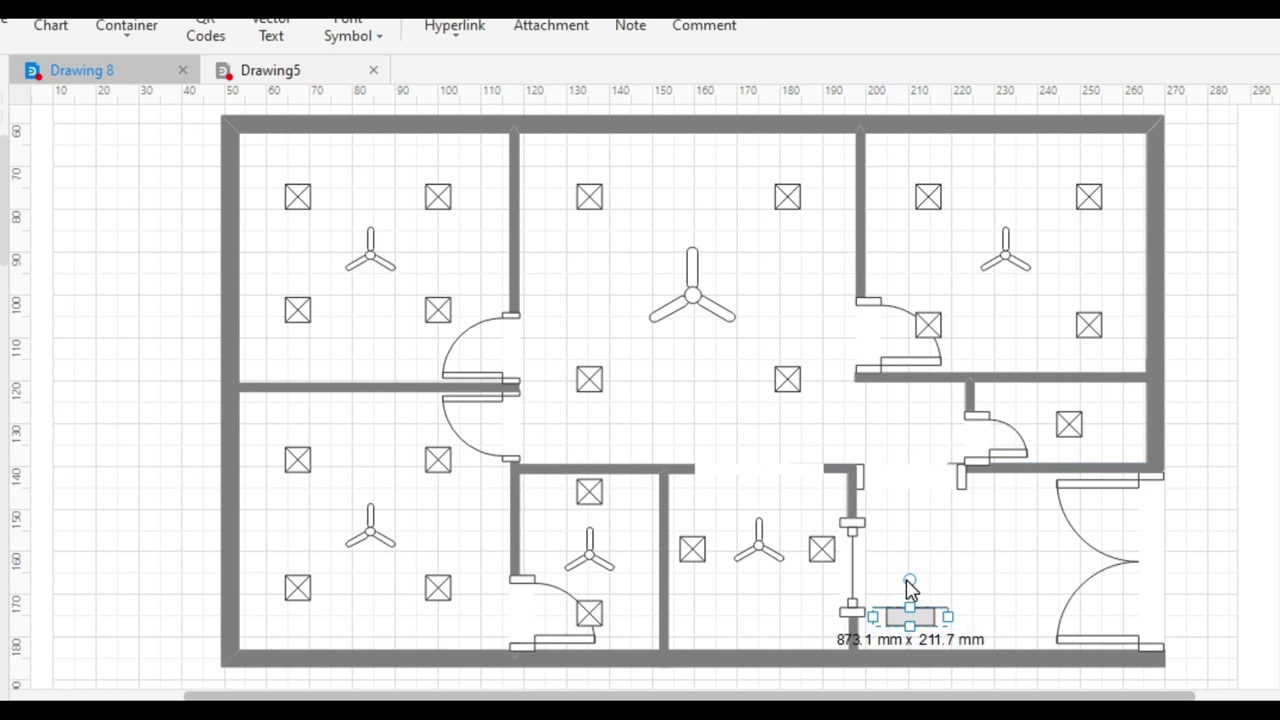
Step: Move the grey panel symbol against the lower outer wall of the entrance area
left_click_drag(908, 611, 933, 636)
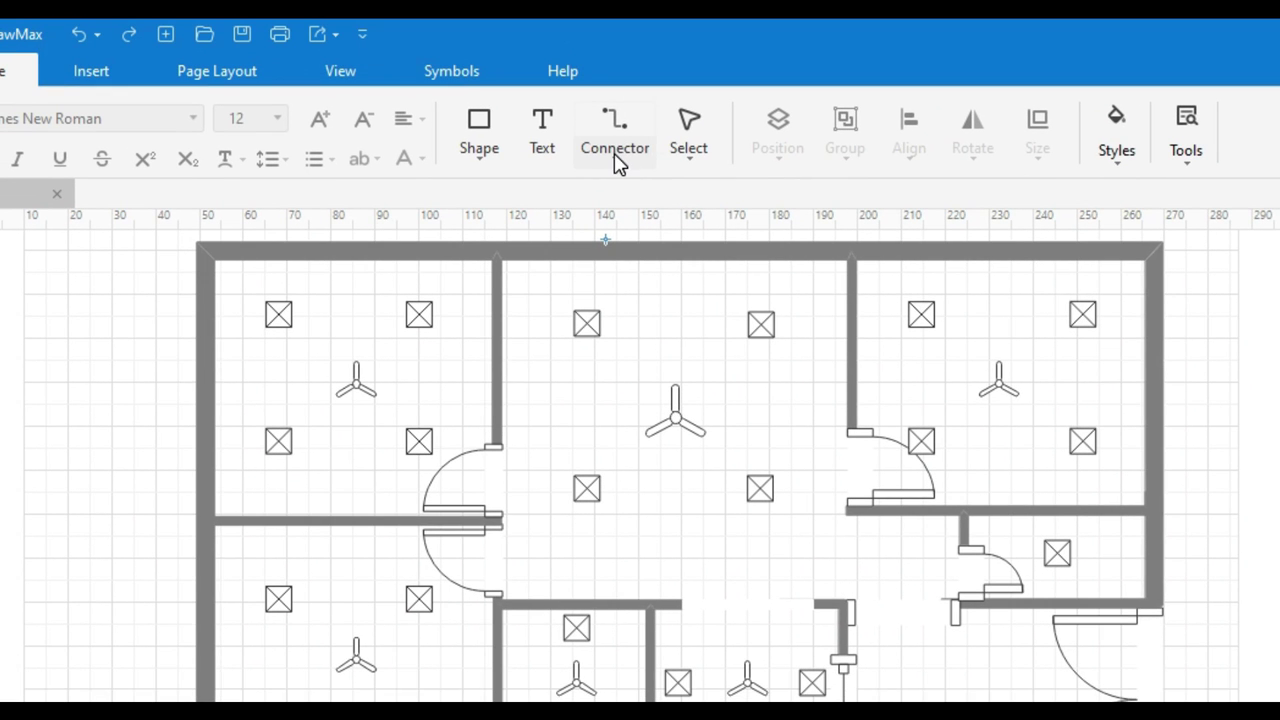
Step: Set the default connector to a self-defined style with black line colour and arrow style 00 at both ends
left_click(617, 160)
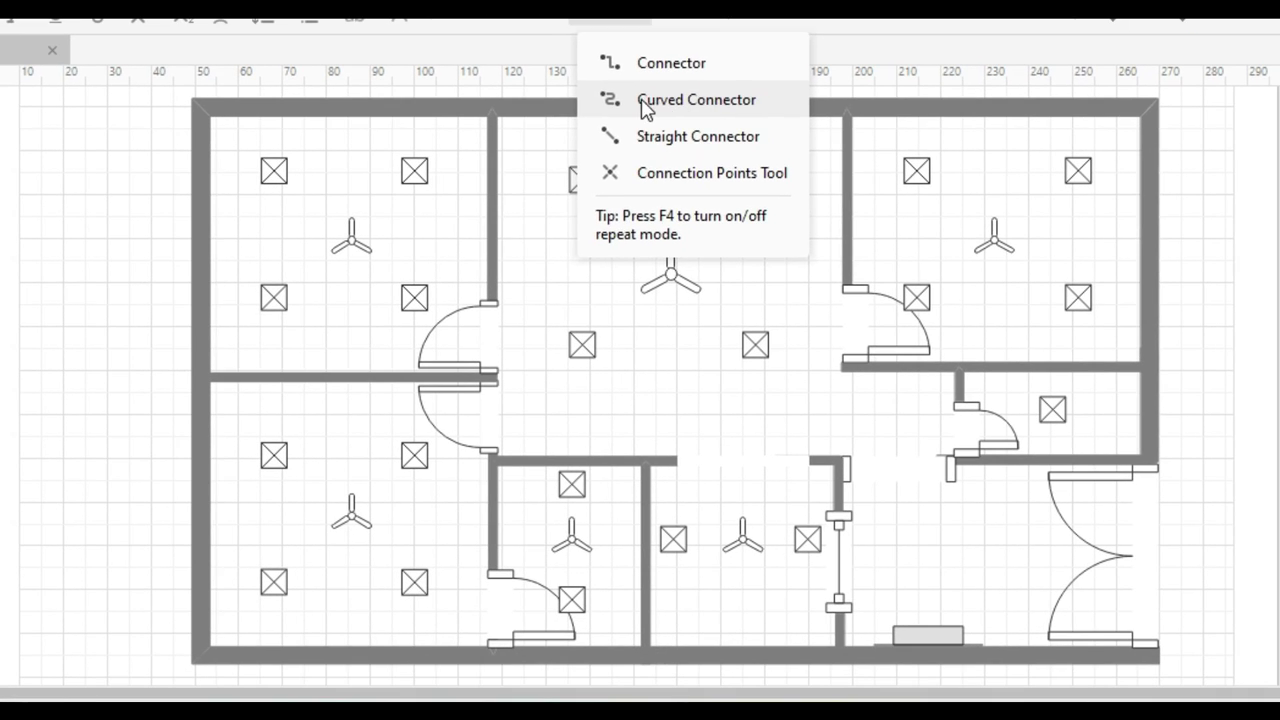
left_click(720, 208)
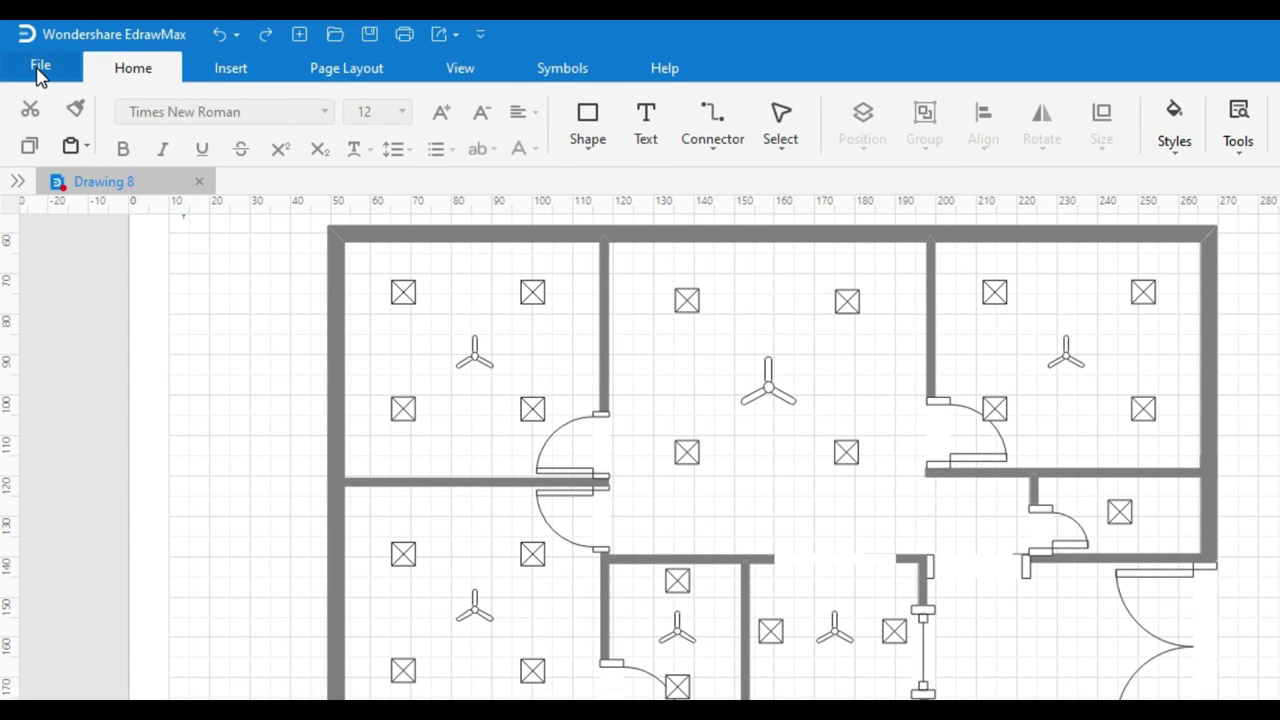
left_click(40, 70)
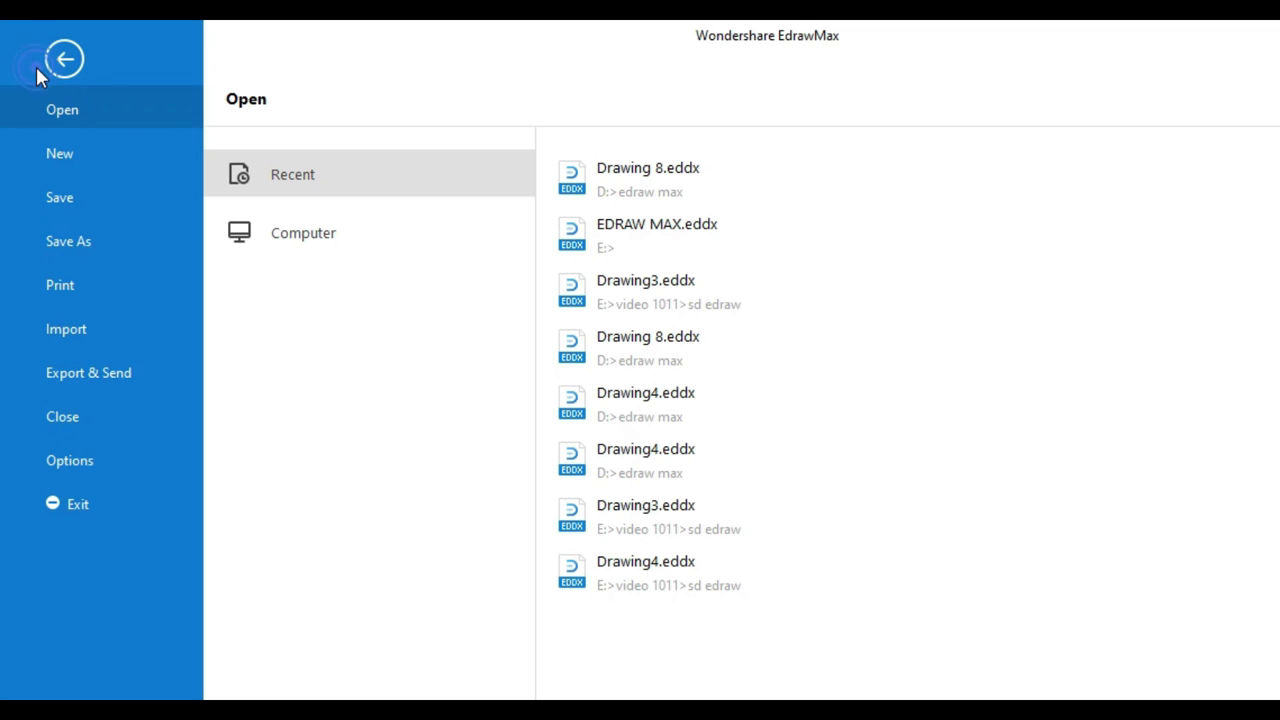
left_click(62, 461)
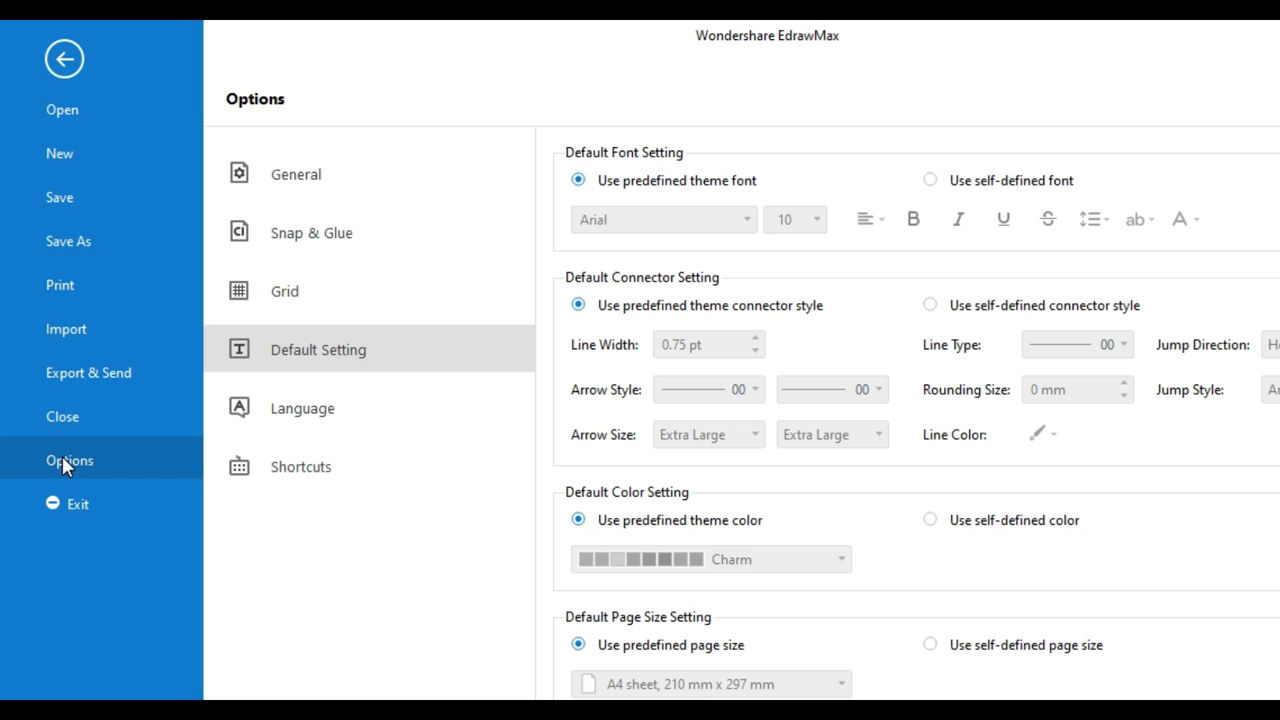
left_click(322, 351)
left_click(931, 306)
left_click(1040, 434)
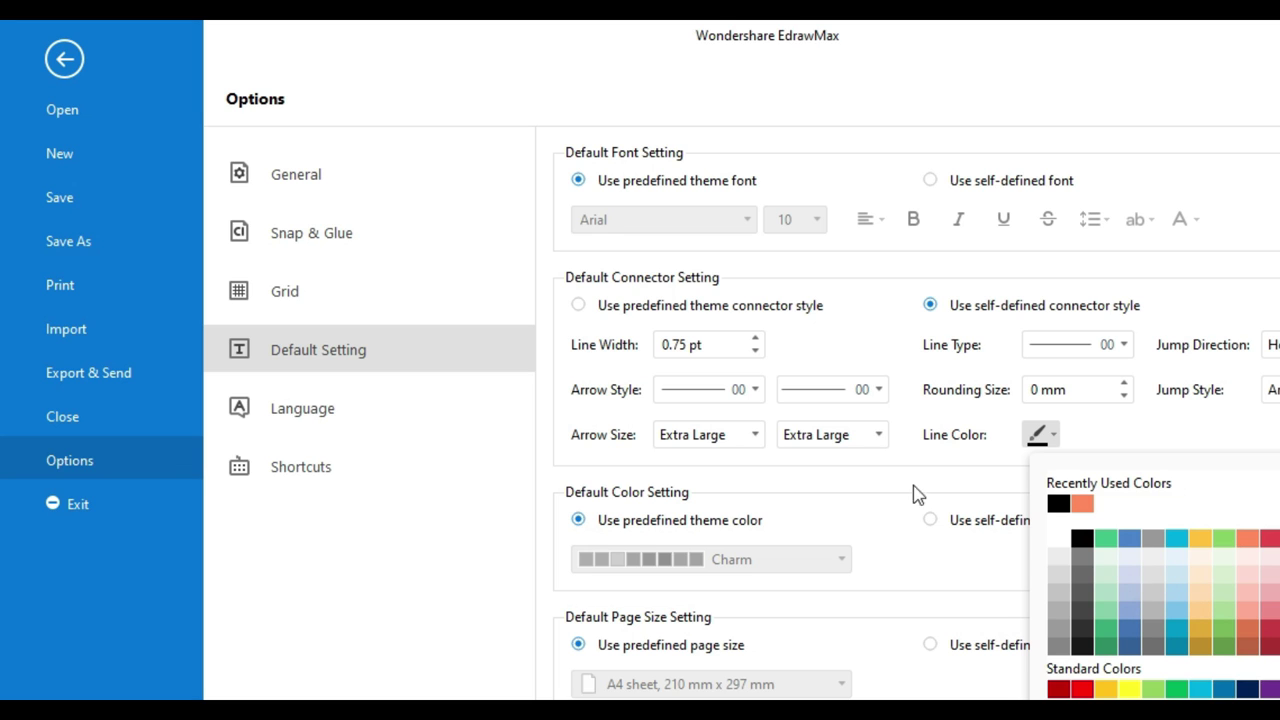
left_click(705, 397)
left_click(829, 402)
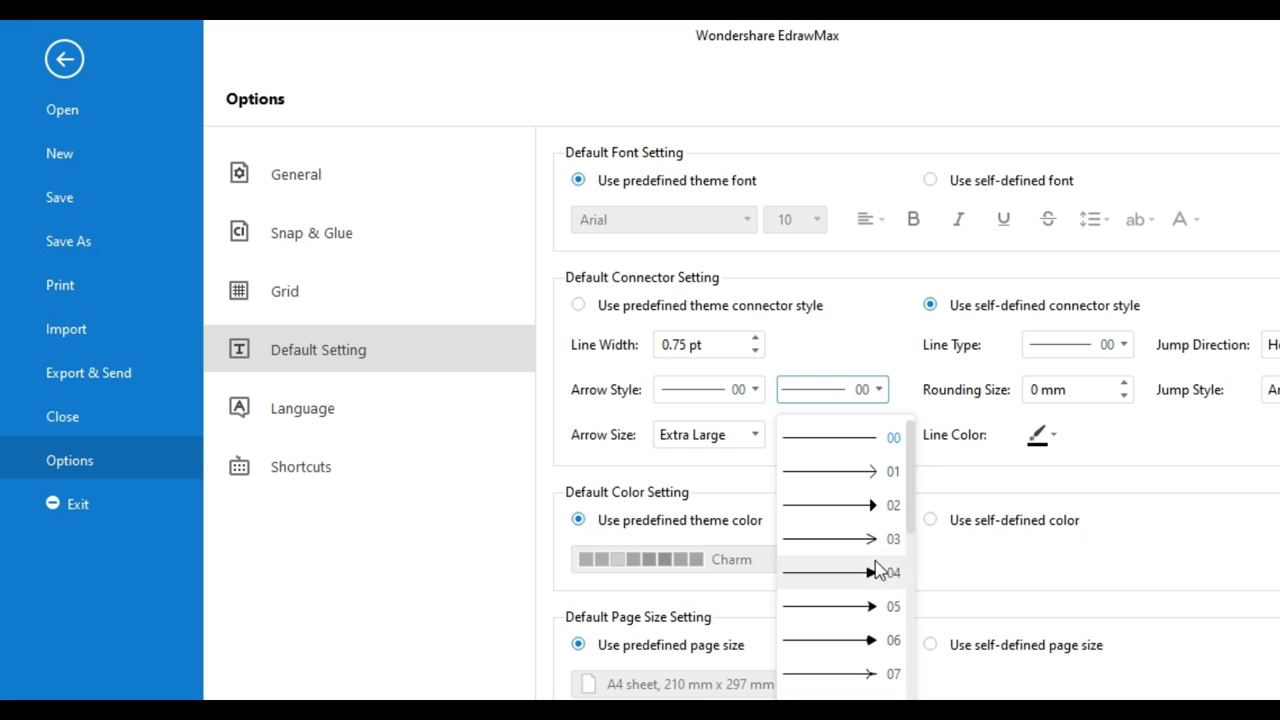
left_click(829, 440)
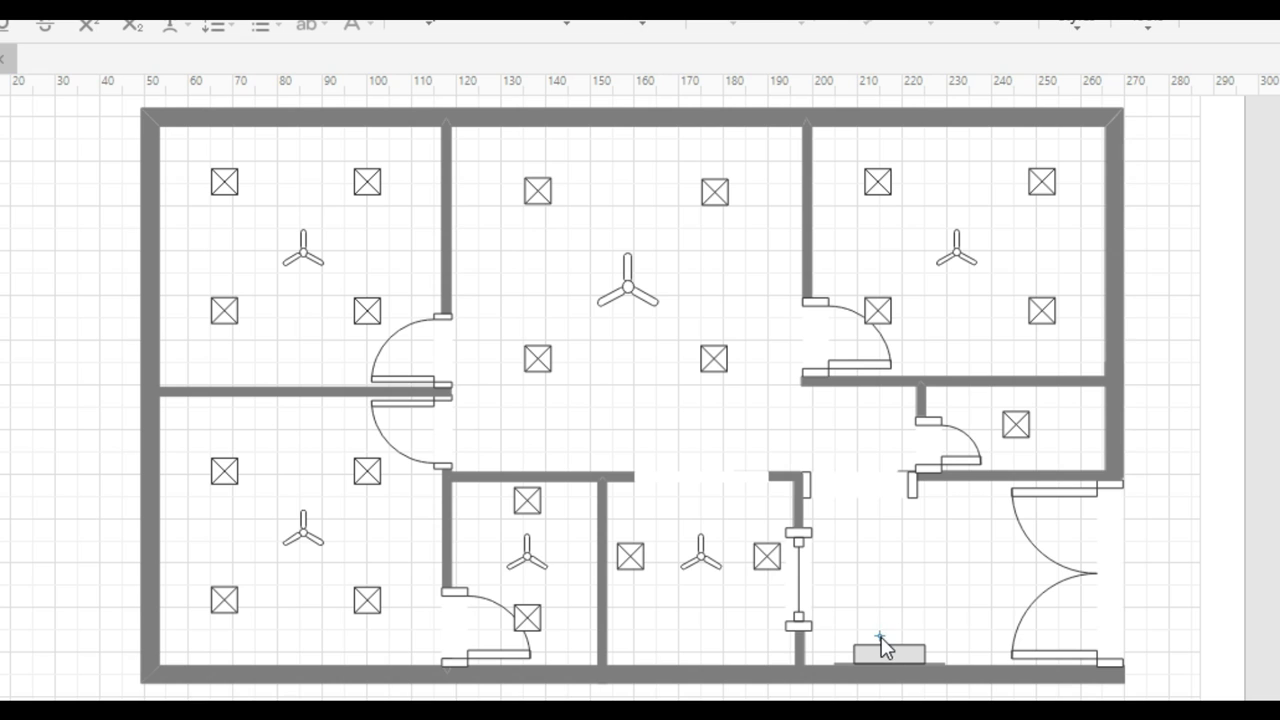
Step: Draw connectors from the grey panel in the entrance area to the ceiling fans in the upper-left and upper-right rooms
mouse_move(880, 645)
left_mouse_down()
mouse_move(303, 533)
mouse_move(890, 657)
mouse_move(534, 556)
mouse_move(312, 253)
left_mouse_up()
mouse_move(918, 652)
left_mouse_down()
mouse_move(823, 491)
mouse_move(630, 295)
mouse_move(966, 263)
mouse_move(962, 252)
left_mouse_up()
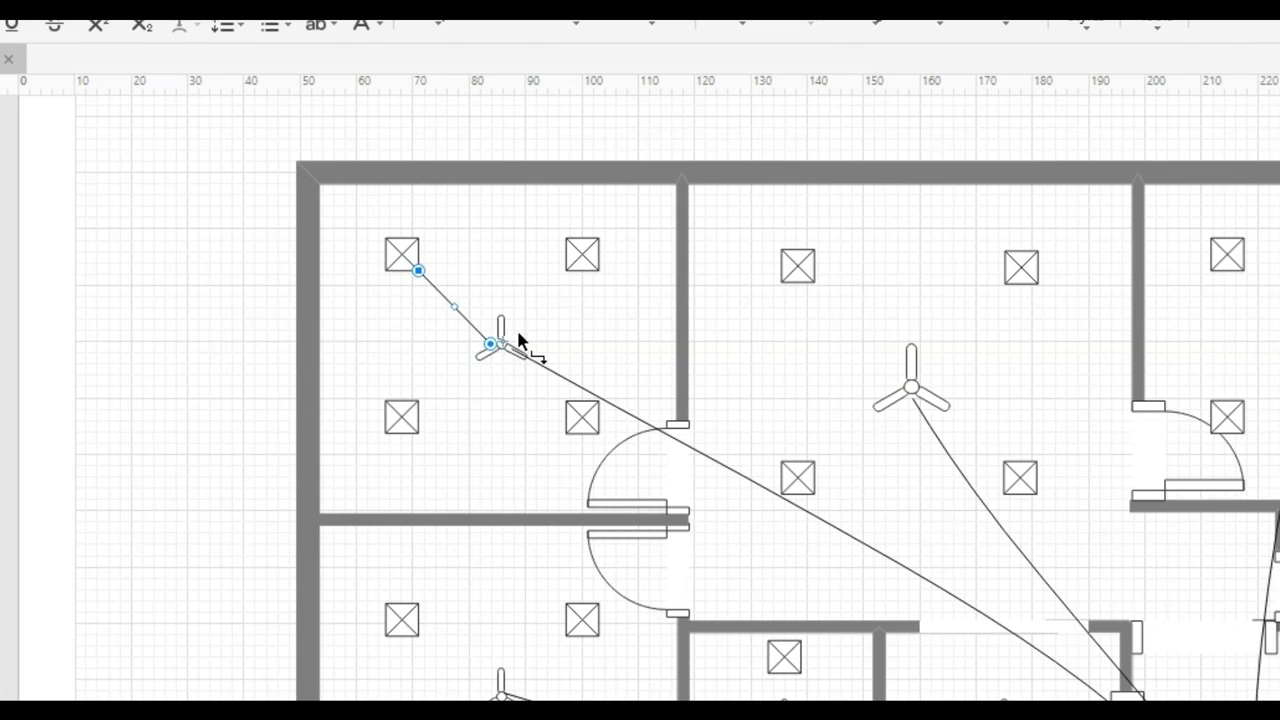
Step: Wire the upper-left room's ceiling fan to its lights and to the surrounding walls with connectors
left_click_drag(566, 266, 514, 357)
left_click_drag(401, 417, 671, 347)
left_click_drag(497, 341, 490, 183)
left_click_drag(502, 350, 502, 508)
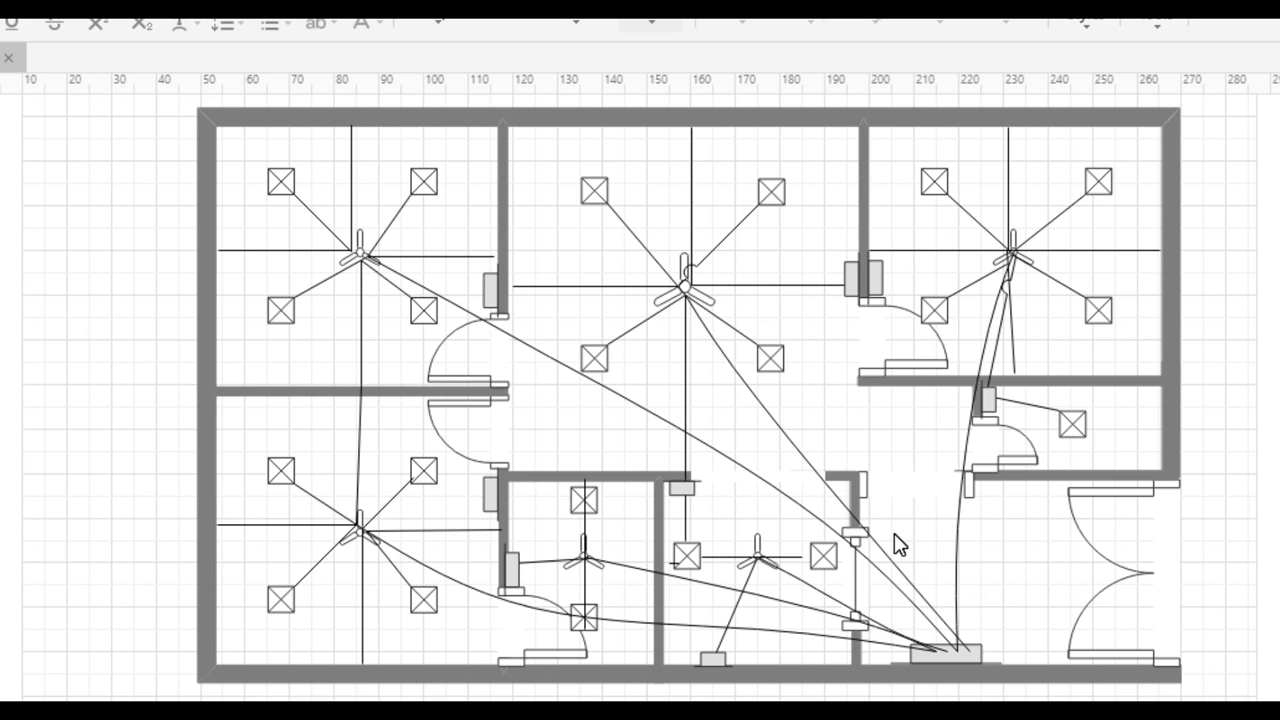
Step: Add a wide text box below the floor plan reading "House Wiring Plan Drawing"
scroll(846, 446, "down", 3)
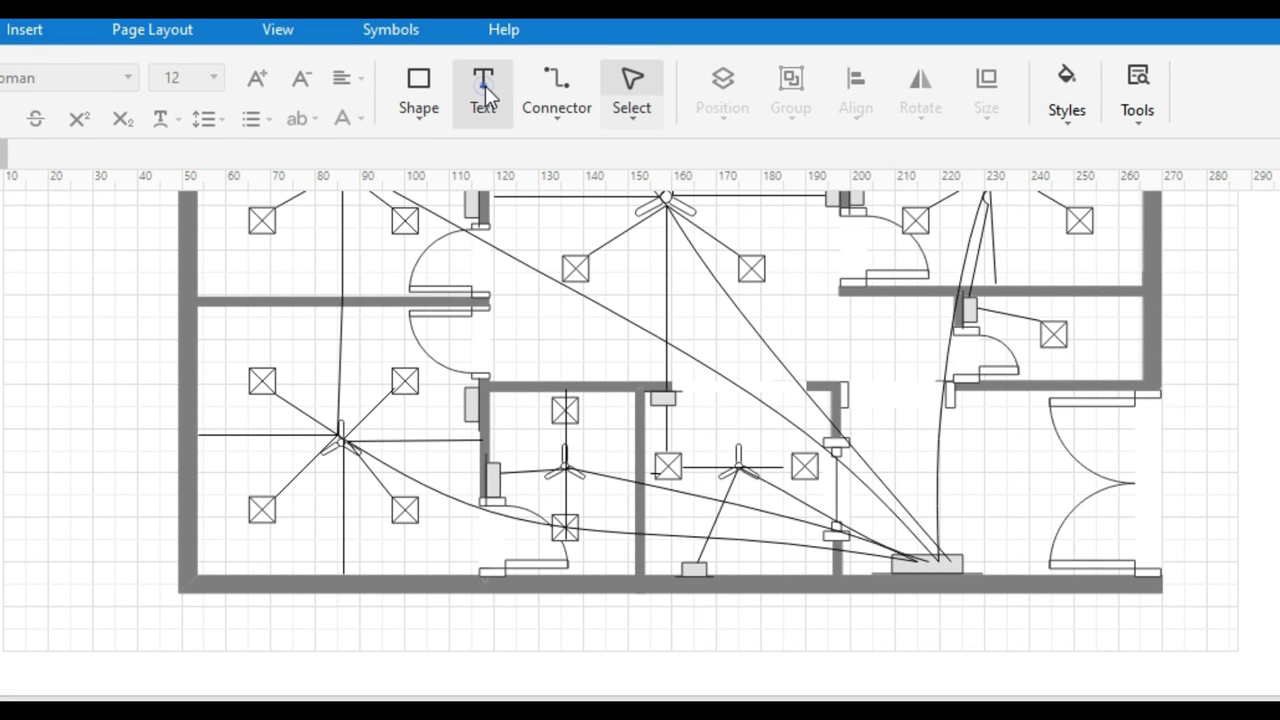
left_click(484, 86)
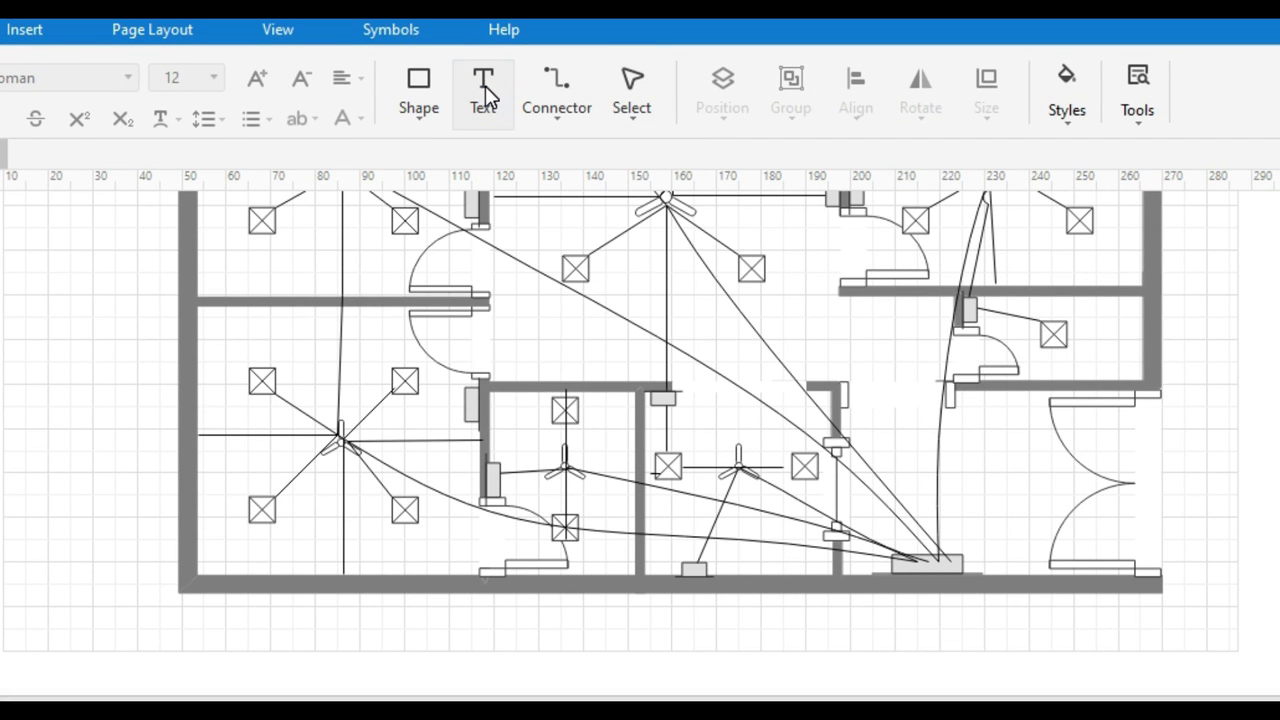
left_click(487, 88)
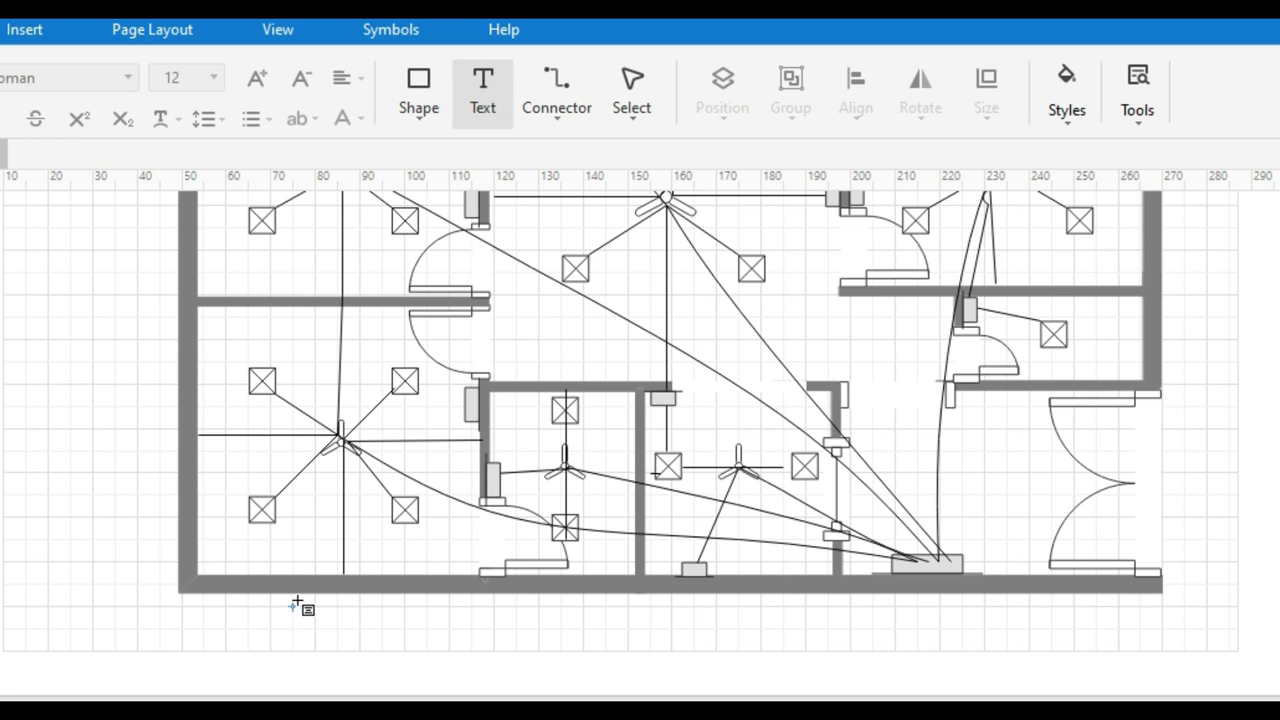
left_click_drag(296, 604, 1092, 649)
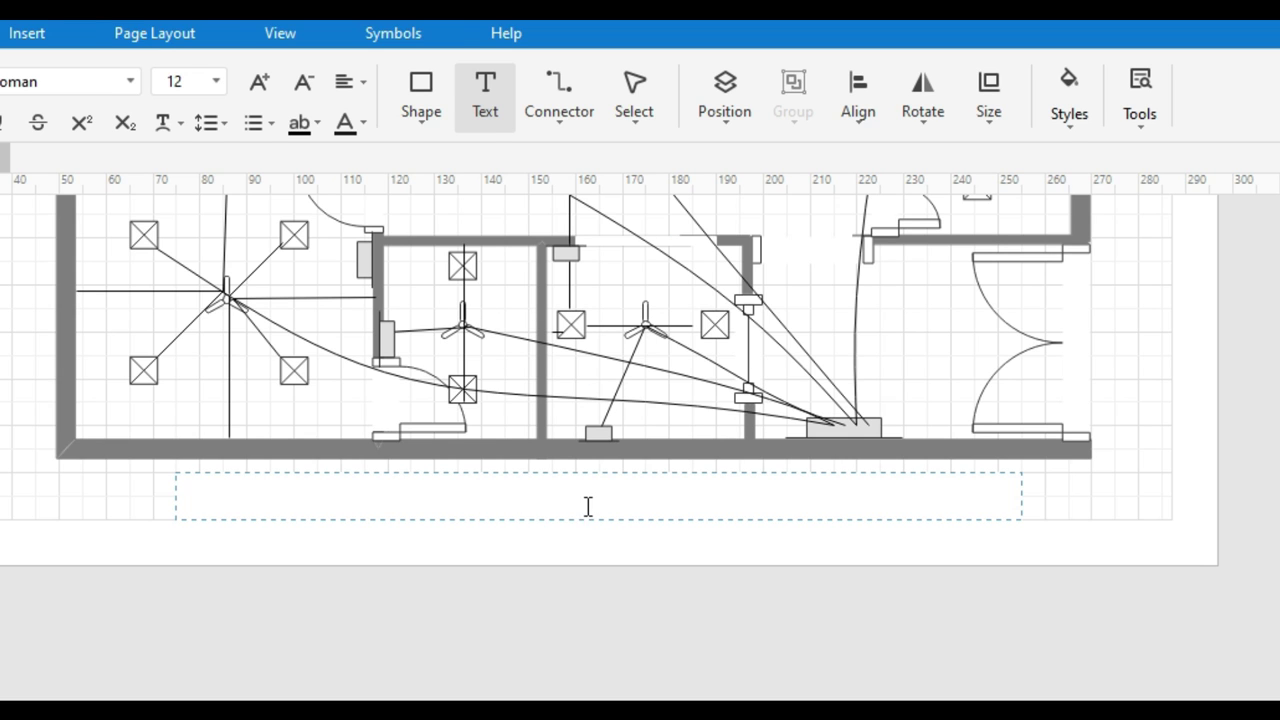
type("House Wiring Plan")
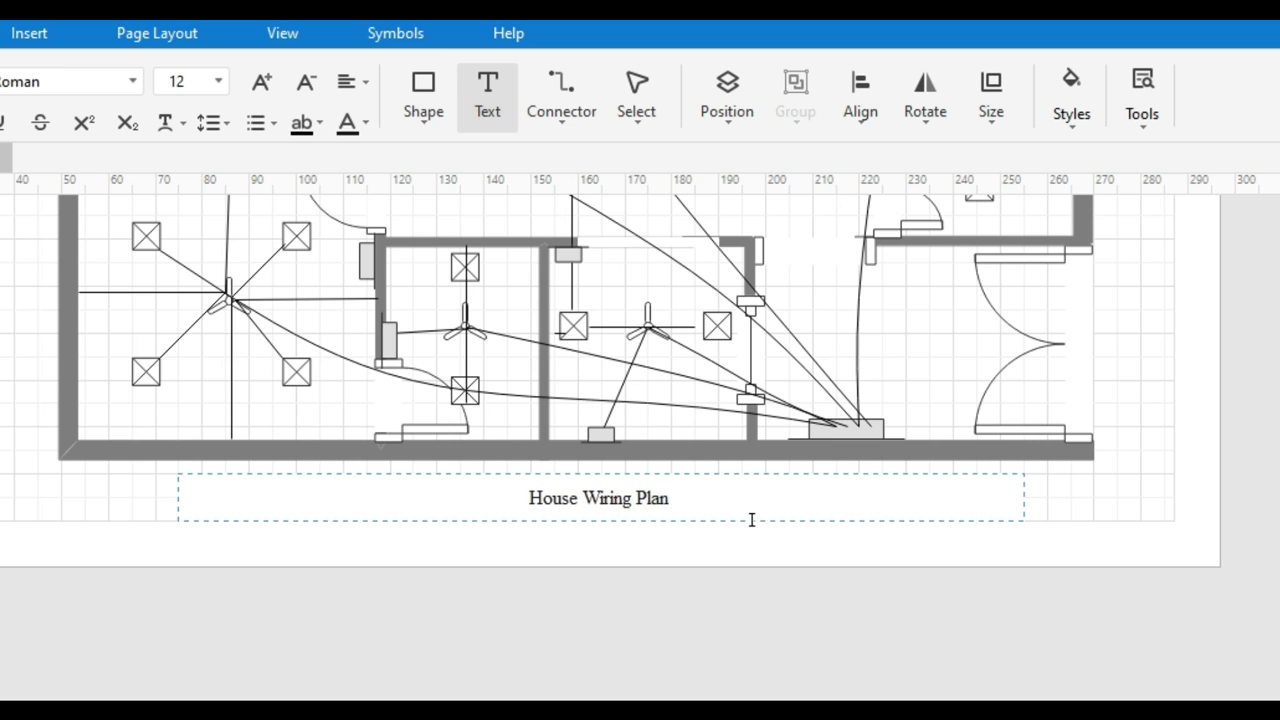
type(" Drawing")
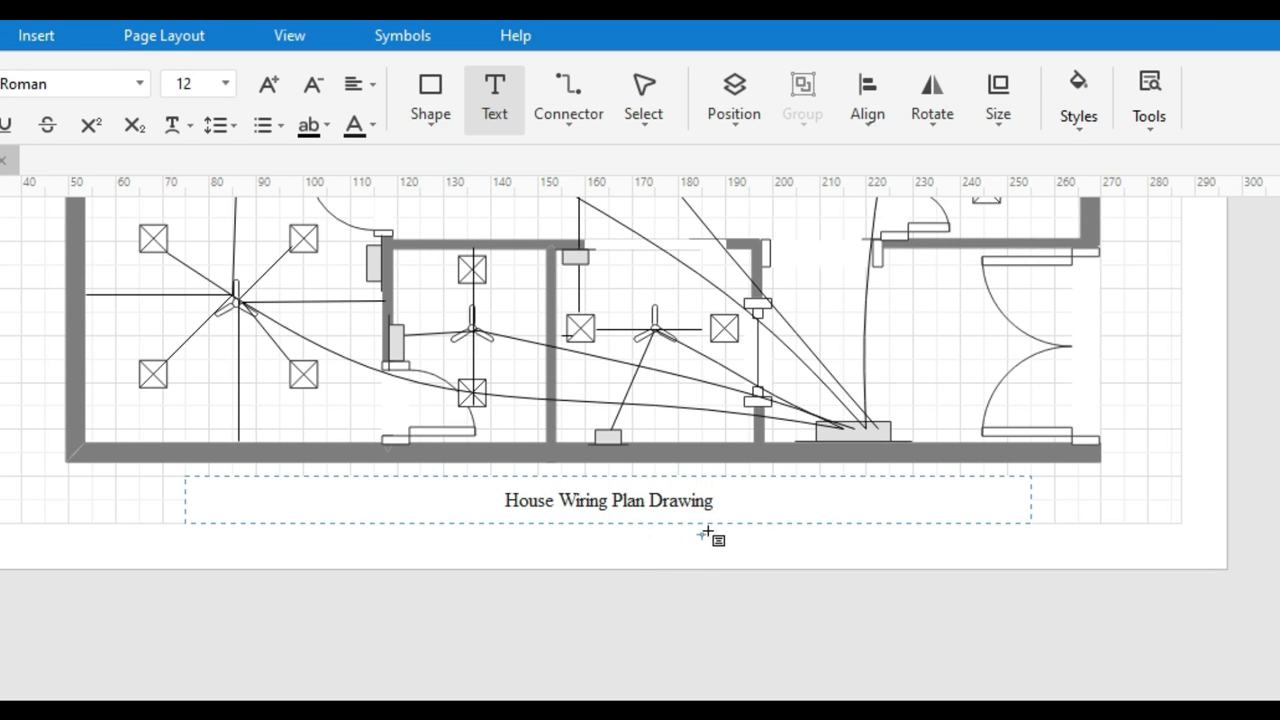
Step: Set the font size of the "House Wiring Plan Drawing" title below the floor plan to 26
left_click(226, 84)
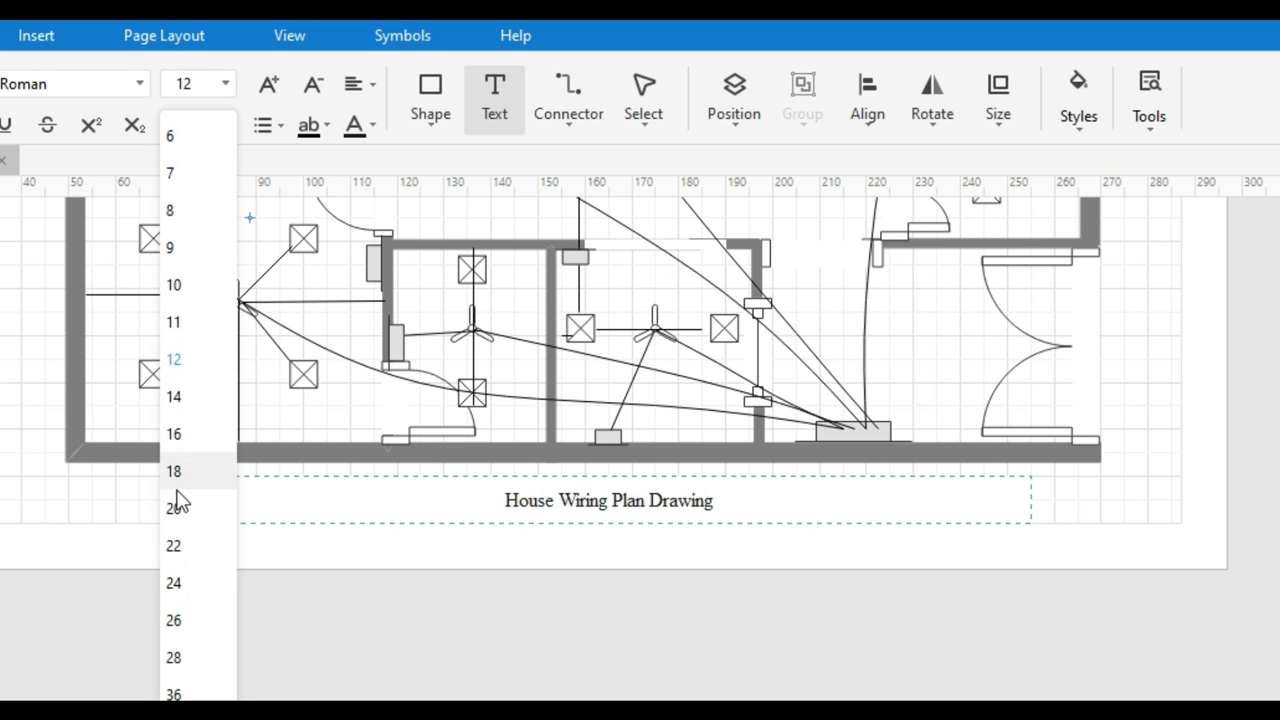
left_click(178, 545)
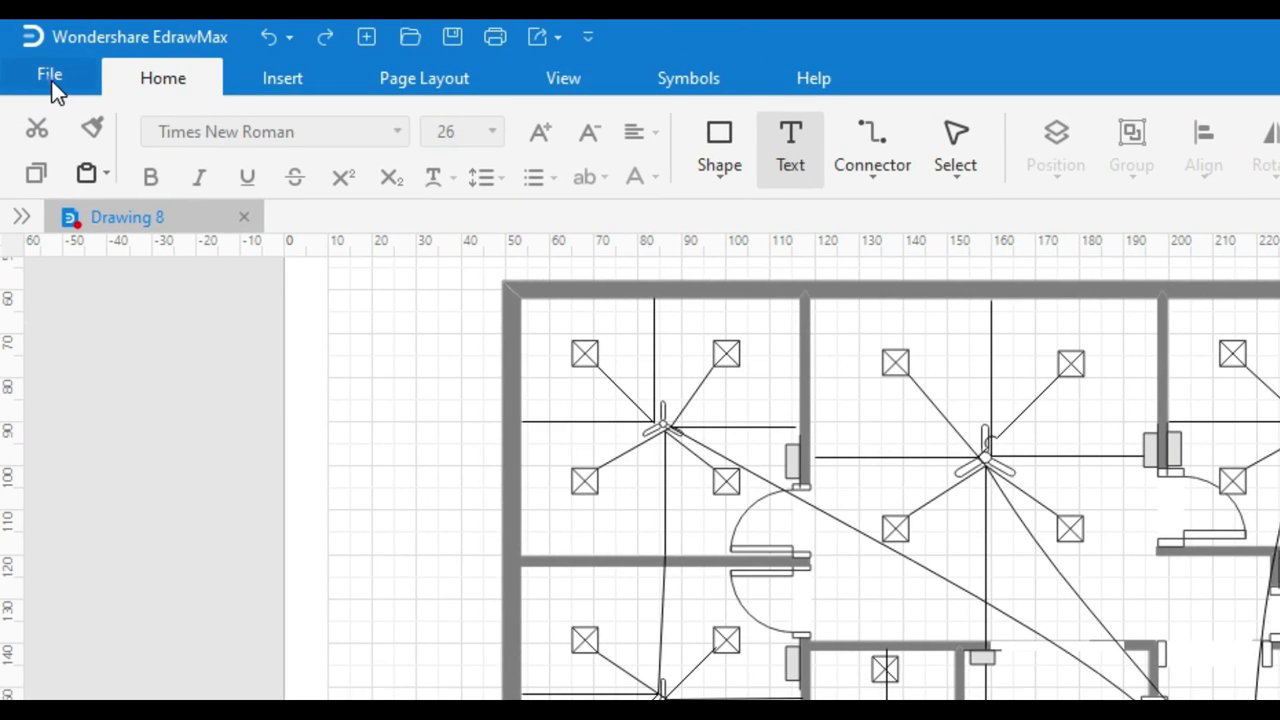
Step: Export the wiring plan as a regular PDF named "Drawing 10" in the edraw max folder
left_click(52, 78)
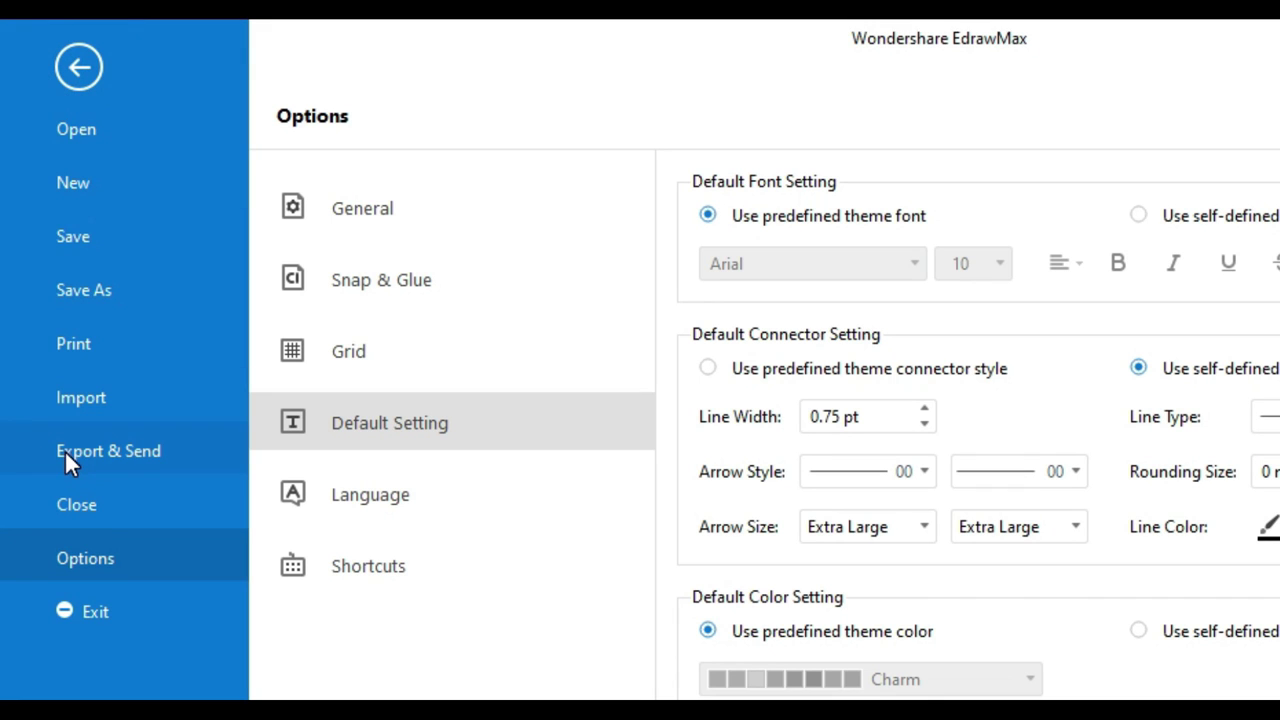
left_click(135, 468)
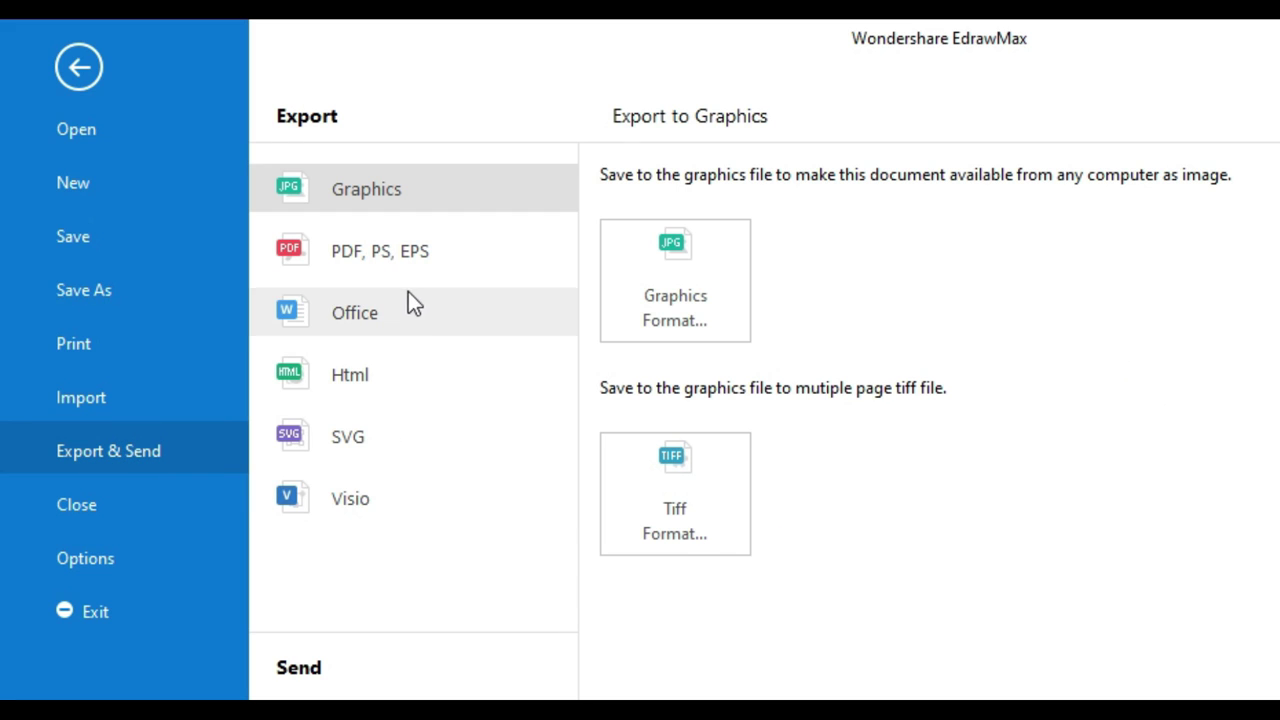
left_click(345, 261)
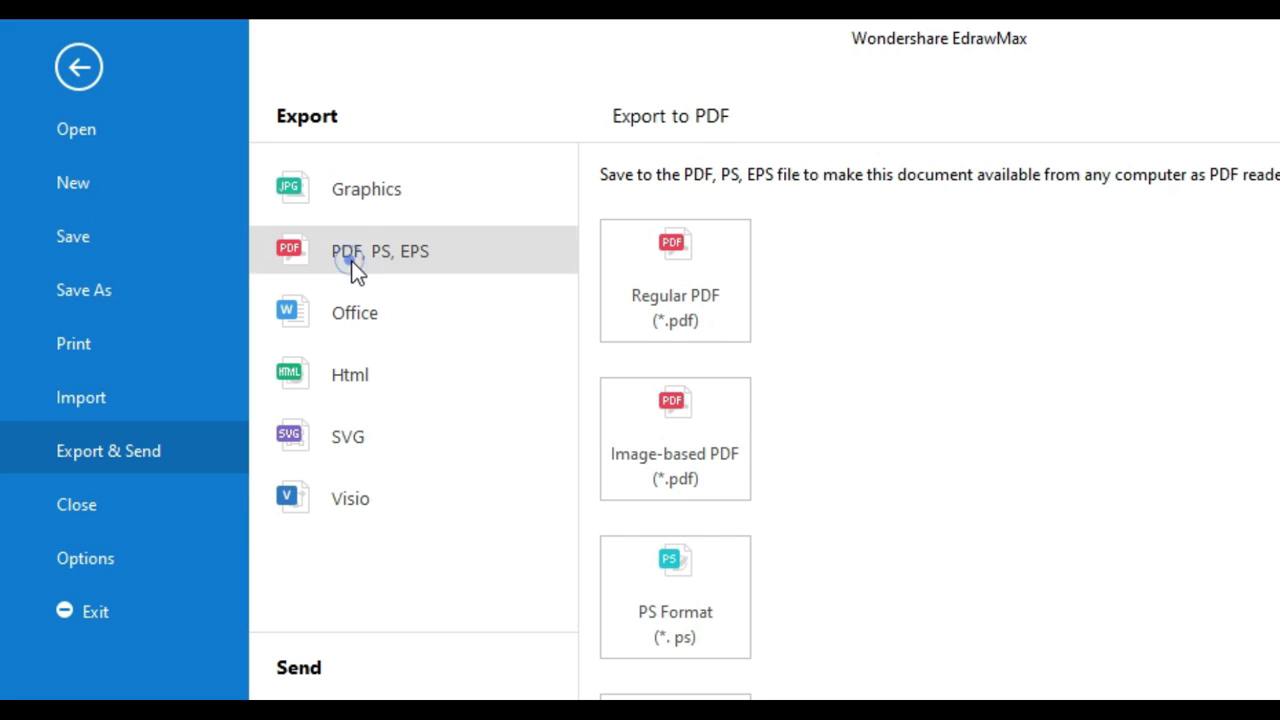
left_click(664, 315)
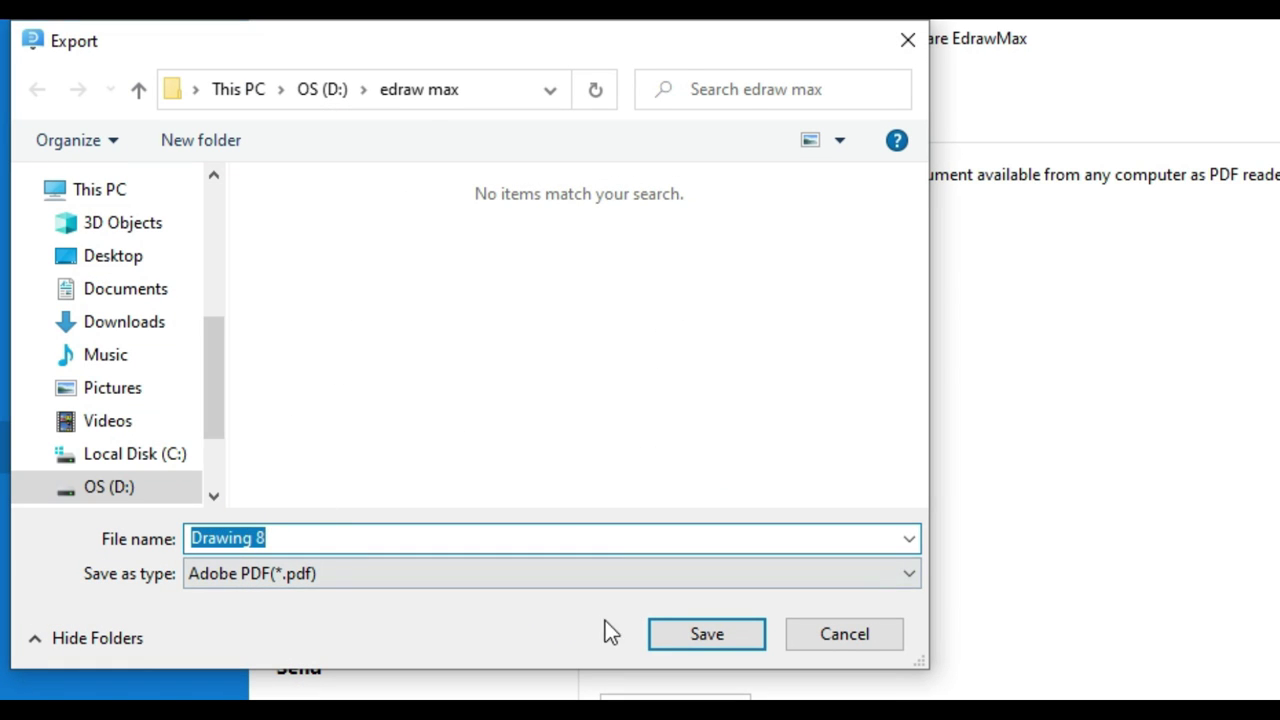
left_click(290, 538)
key("BackSpace")
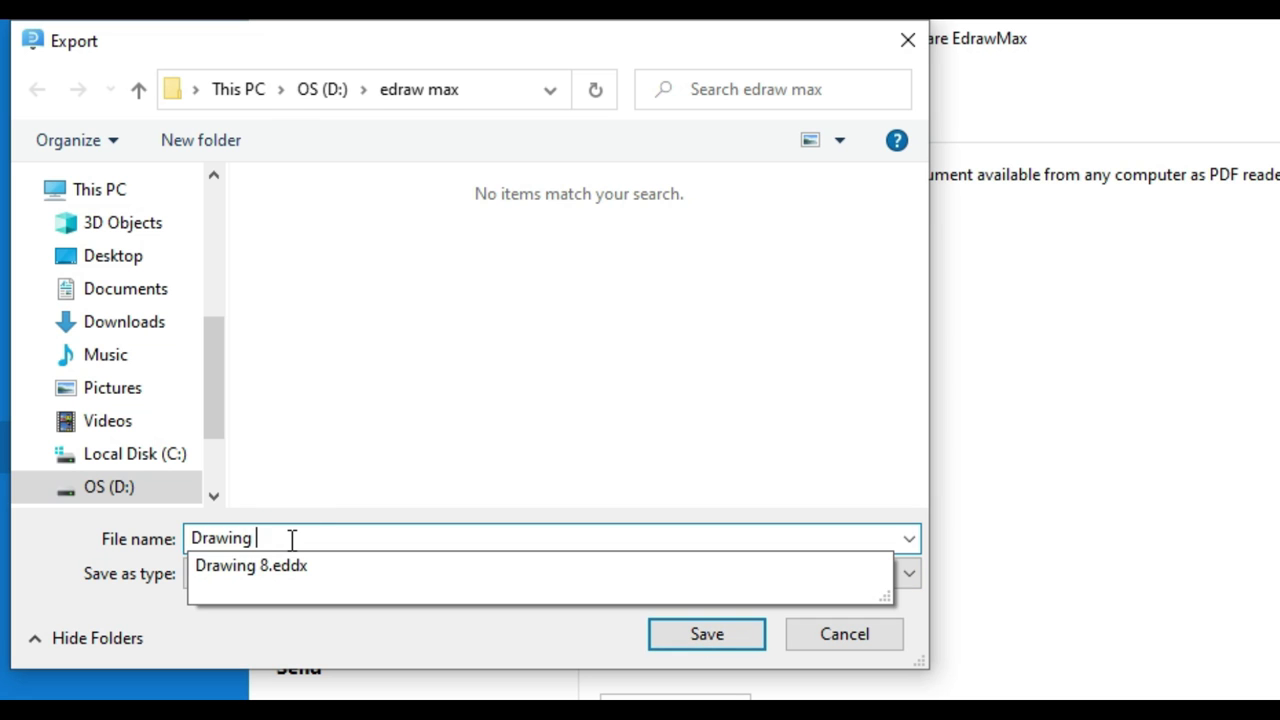
type("10")
left_click(700, 636)
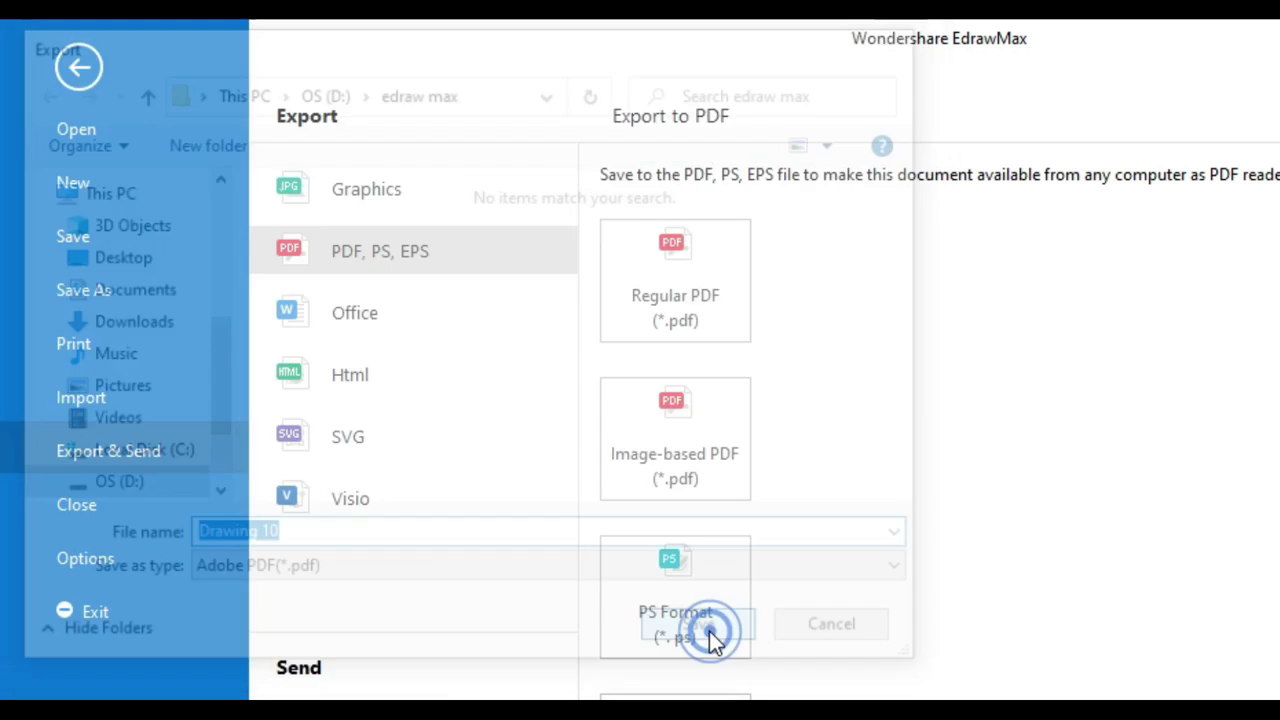